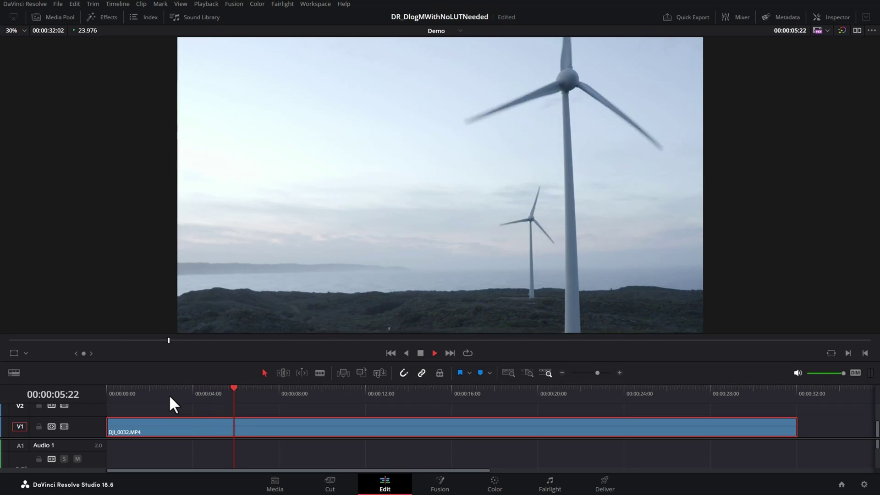
# Stop playback of the wind turbine clip DJI_0032.MP4 at 00:00:06:18.
pyautogui.press('space')
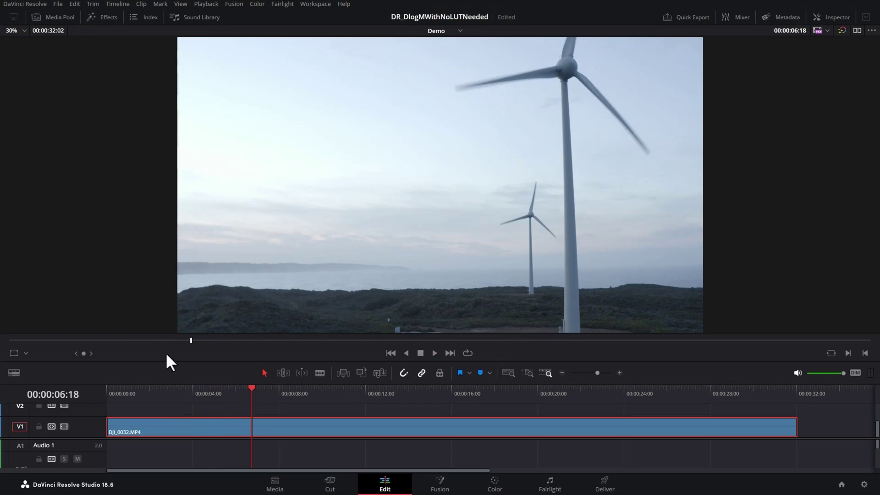
pyautogui.click(57, 4)
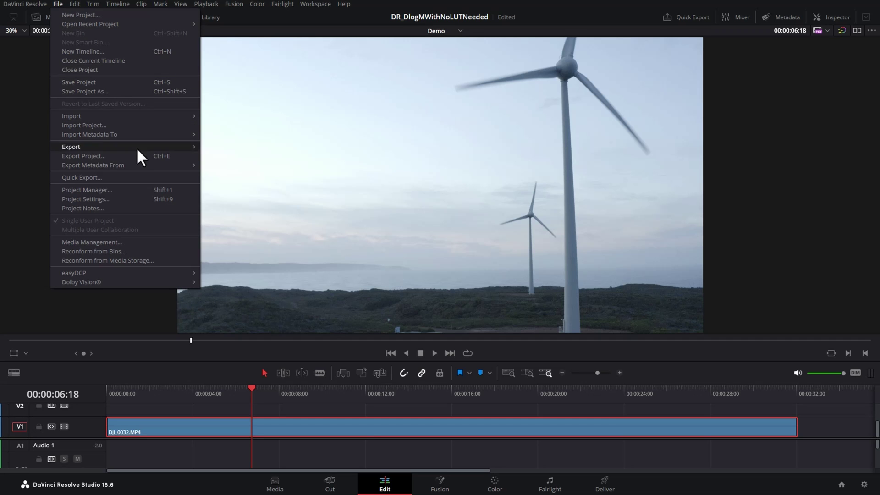
pyautogui.click(175, 201)
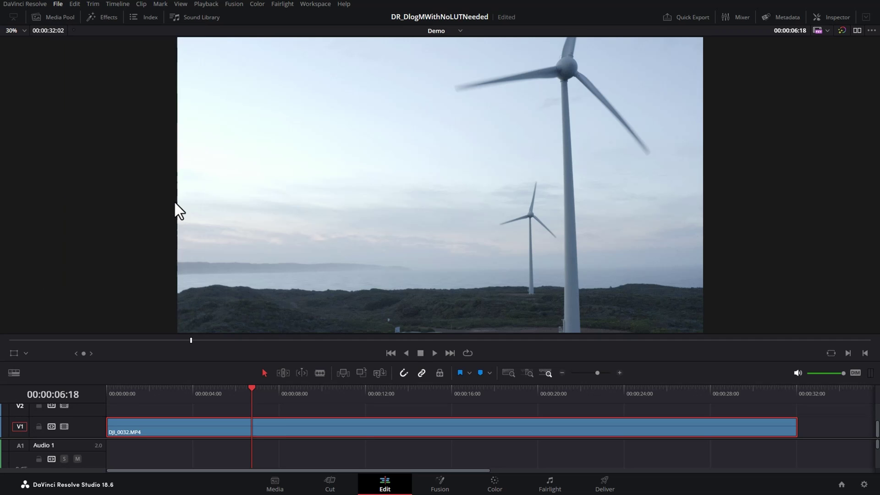
pyautogui.click(255, 114)
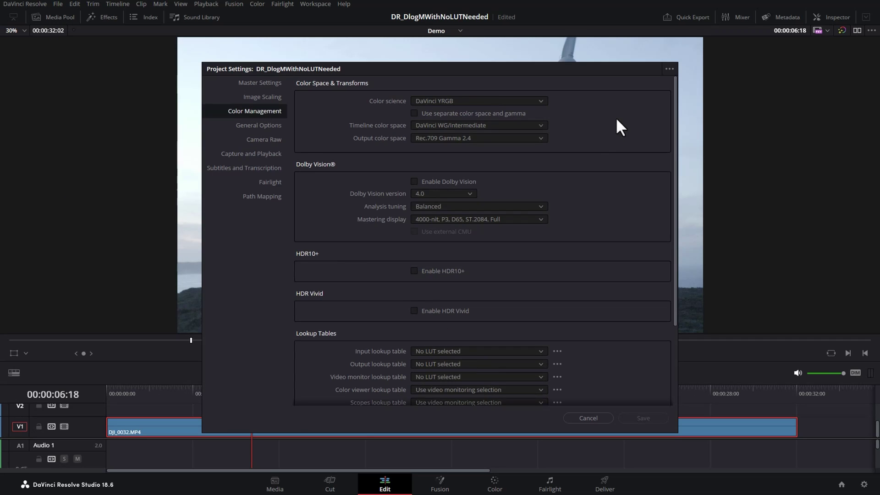
pyautogui.click(540, 98)
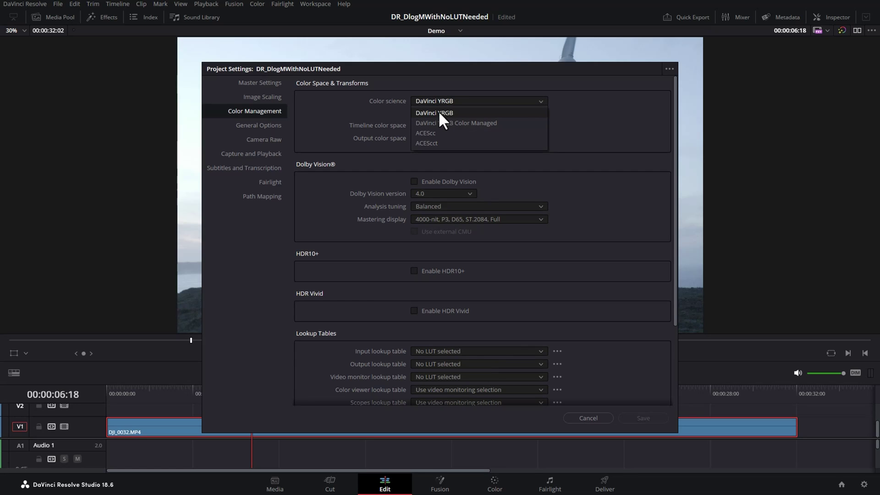
pyautogui.click(474, 113)
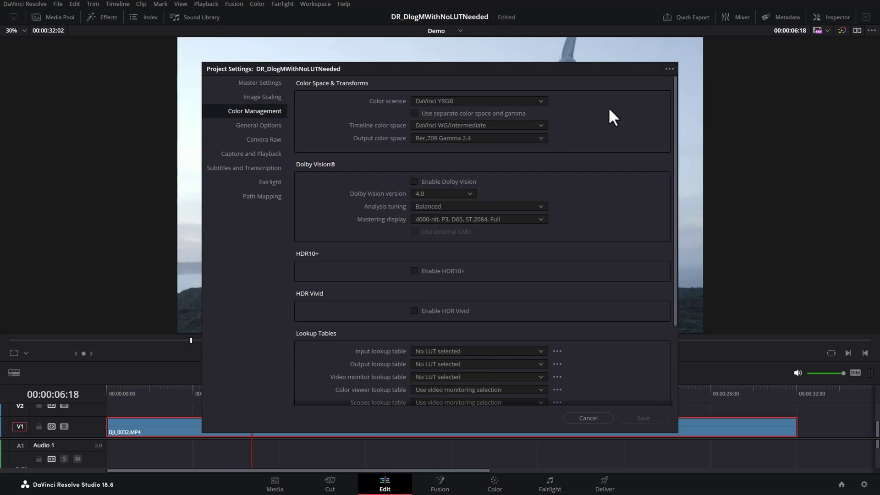
pyautogui.click(540, 124)
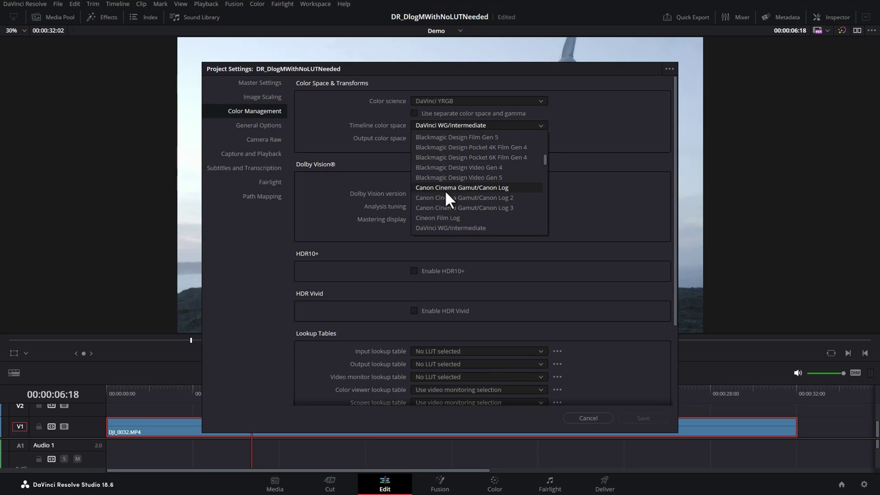
pyautogui.click(477, 228)
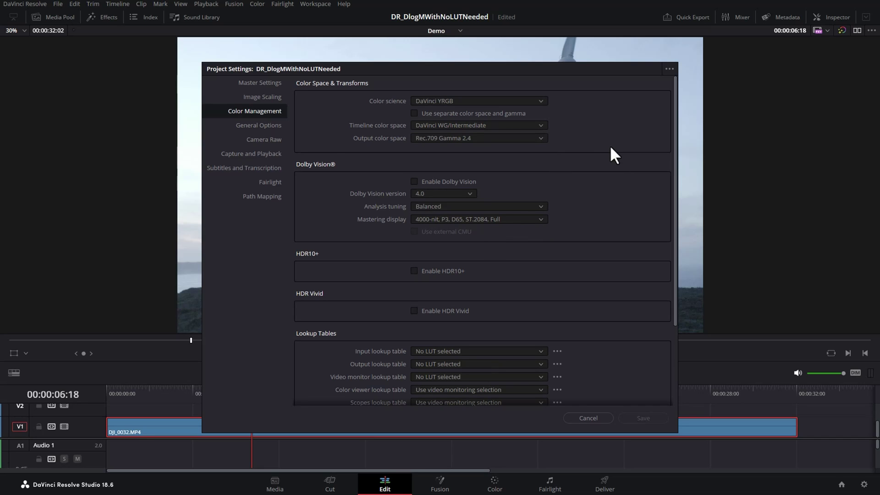
pyautogui.click(541, 138)
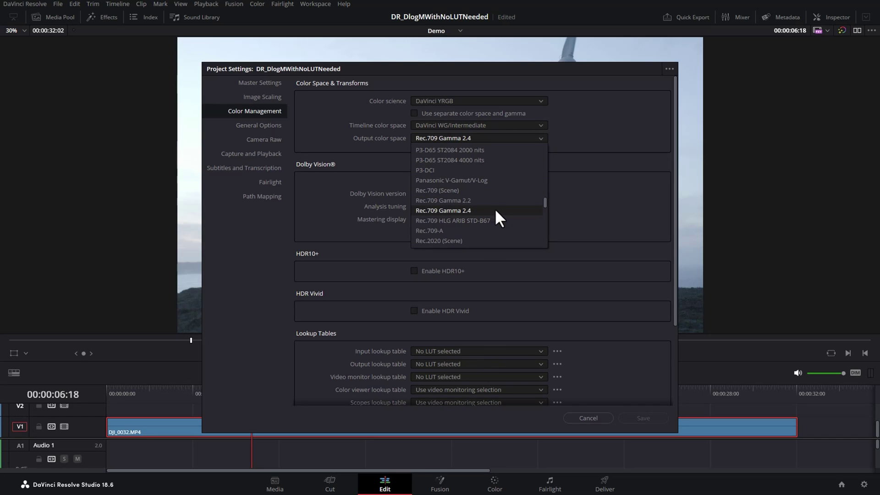
pyautogui.click(498, 211)
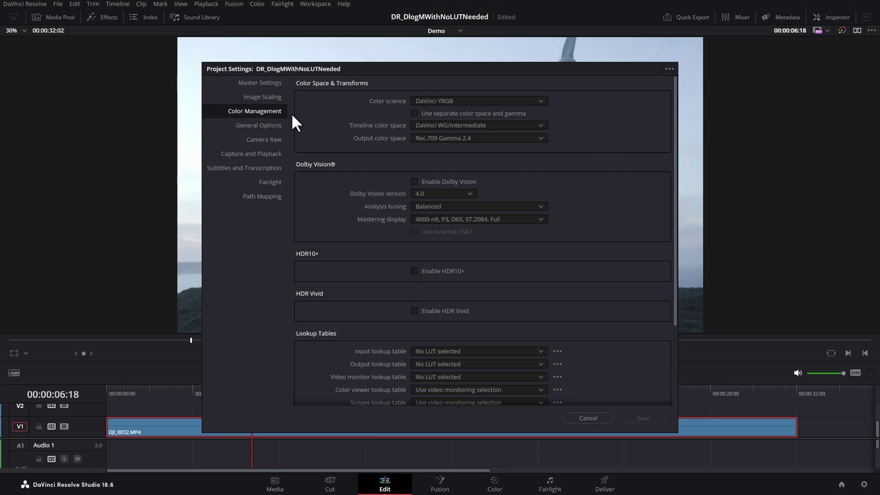
pyautogui.click(591, 419)
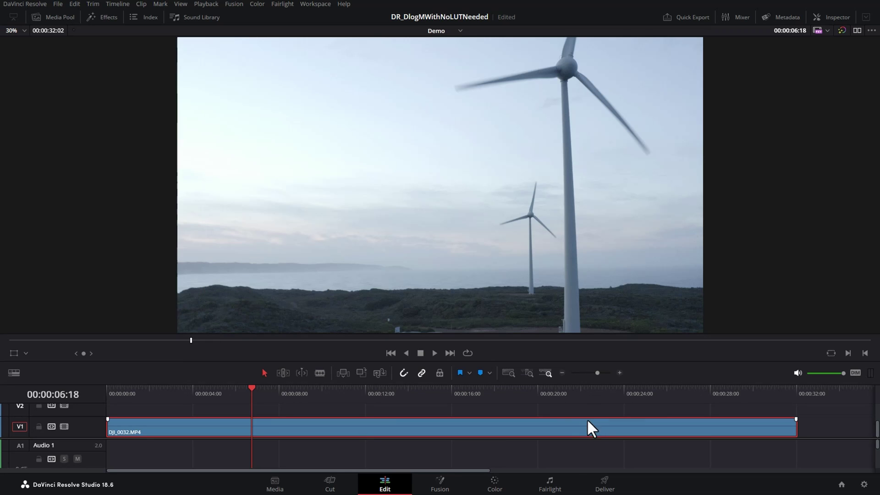
# On the Color page, find Color Space Transform by searching 'color s' and apply it to node 01.
pyautogui.click(495, 490)
pyautogui.moveTo(403, 78); pyautogui.dragTo(419, 98)
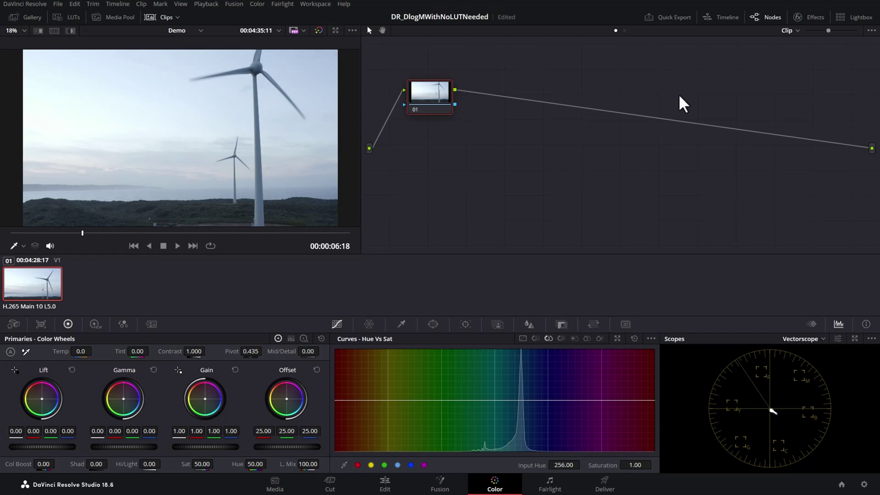
pyautogui.click(813, 21)
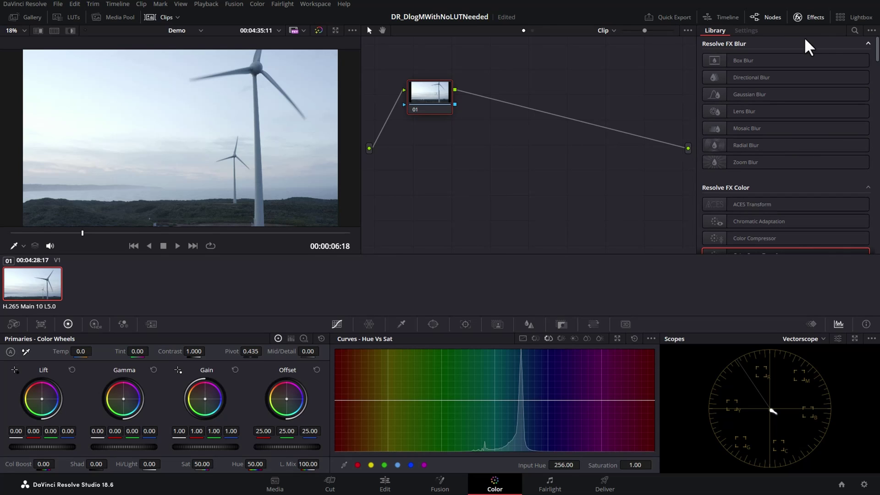
pyautogui.click(855, 30)
pyautogui.write('color s')
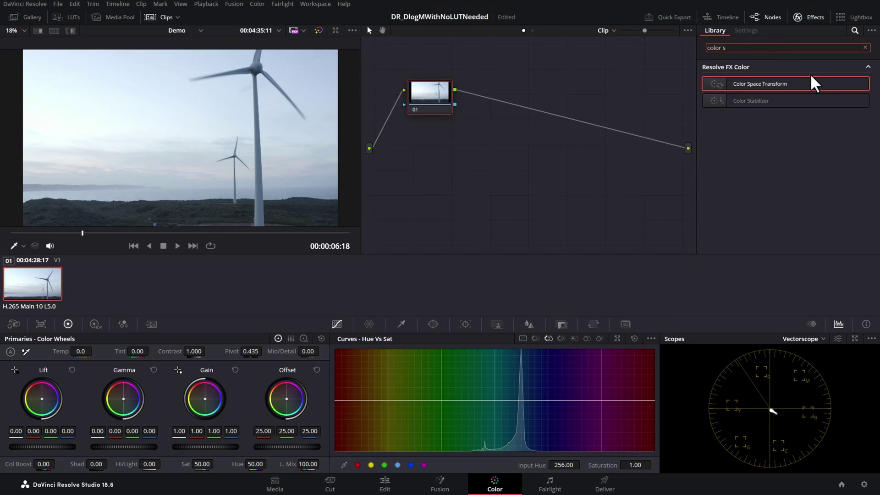
pyautogui.click(827, 87)
pyautogui.moveTo(826, 84); pyautogui.dragTo(422, 106)
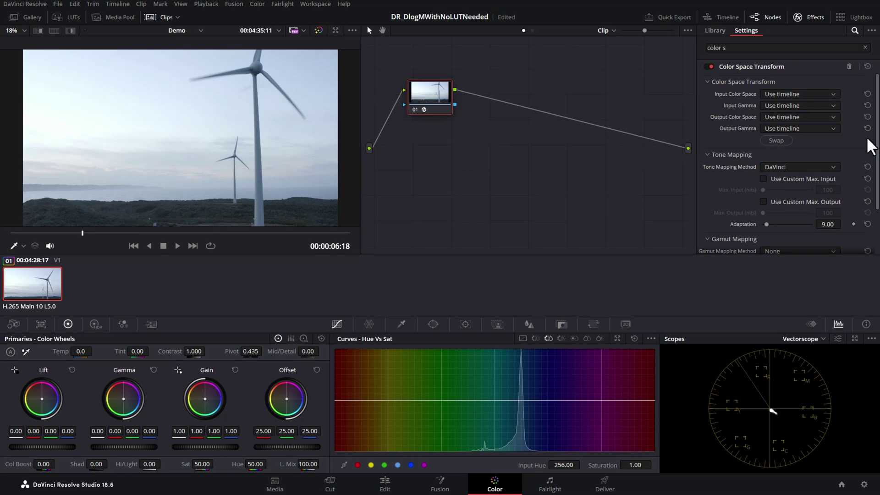
# Set the CST input colour space and input gamma both to Rec.709.
pyautogui.click(834, 94)
pyautogui.scroll(-5, 864, 119)
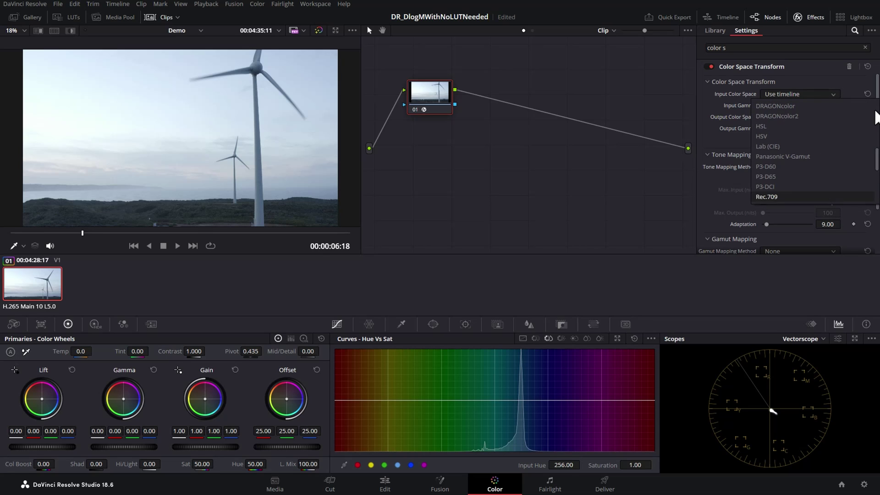
pyautogui.click(789, 197)
pyautogui.click(833, 106)
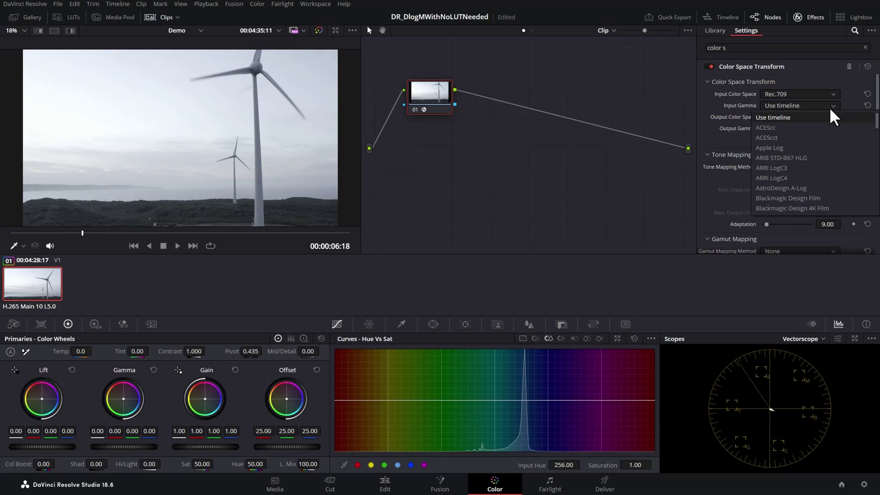
pyautogui.scroll(-8, 826, 179)
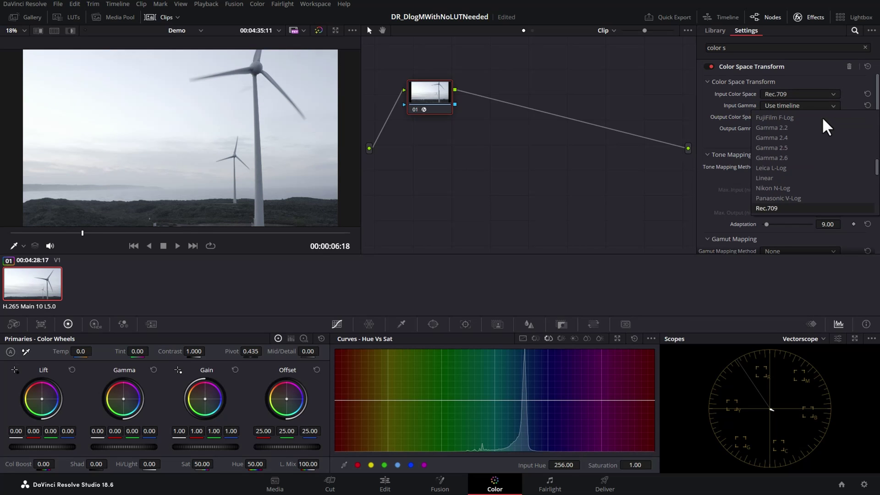
pyautogui.click(779, 212)
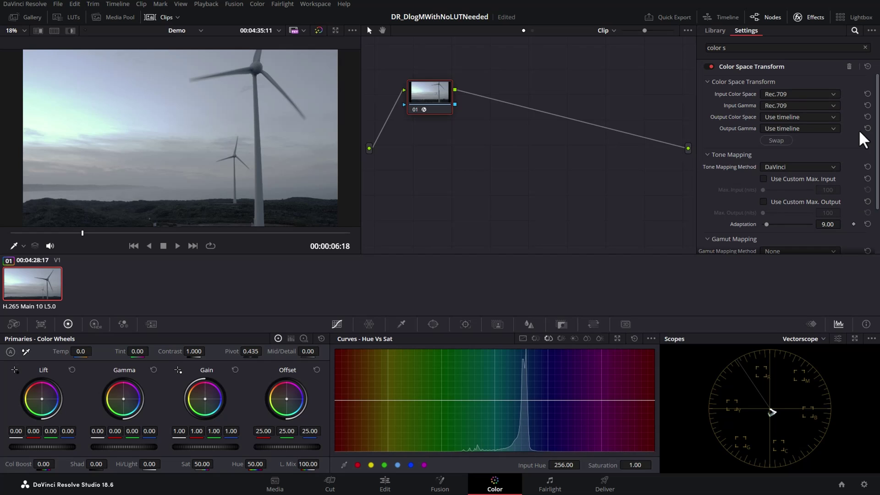
# Recheck the input colour space and gamma lists, leaving both at Rec.709.
pyautogui.click(835, 95)
pyautogui.scroll(3, 850, 170)
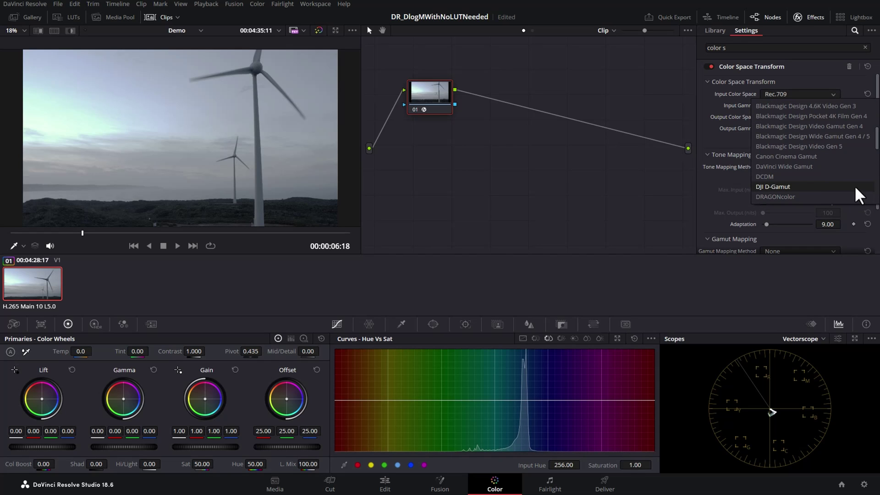
pyautogui.click(829, 93)
pyautogui.click(834, 105)
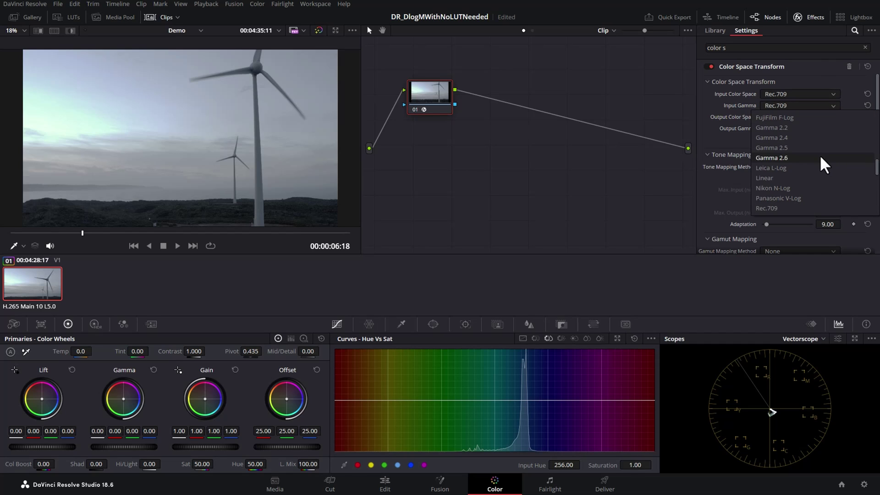
pyautogui.scroll(1, 823, 165)
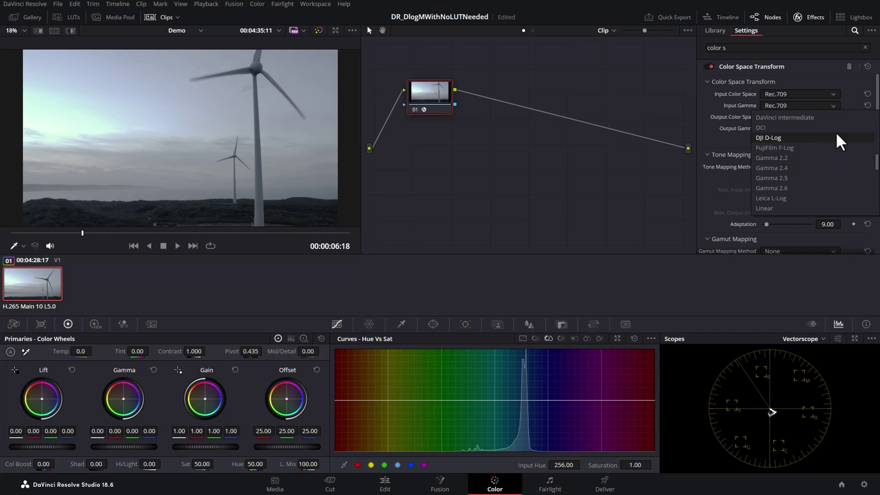
pyautogui.scroll(2, 843, 140)
pyautogui.click(849, 83)
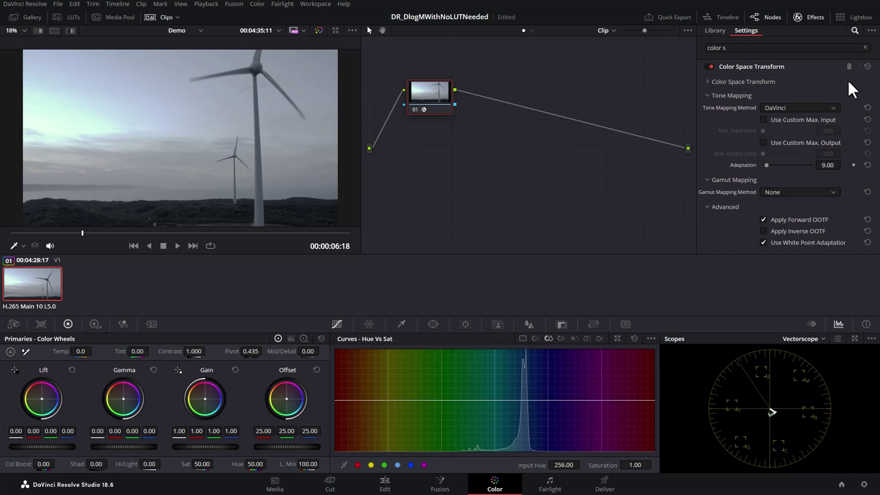
pyautogui.click(848, 83)
pyautogui.click(839, 106)
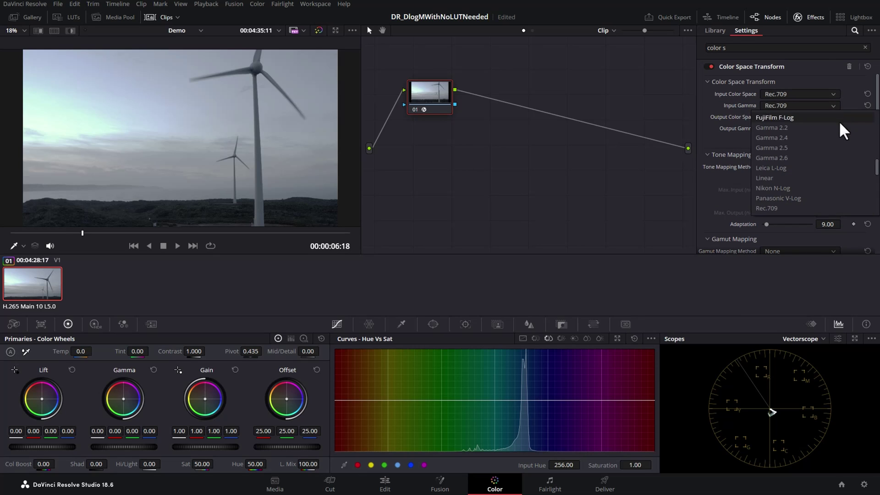
pyautogui.scroll(1, 837, 174)
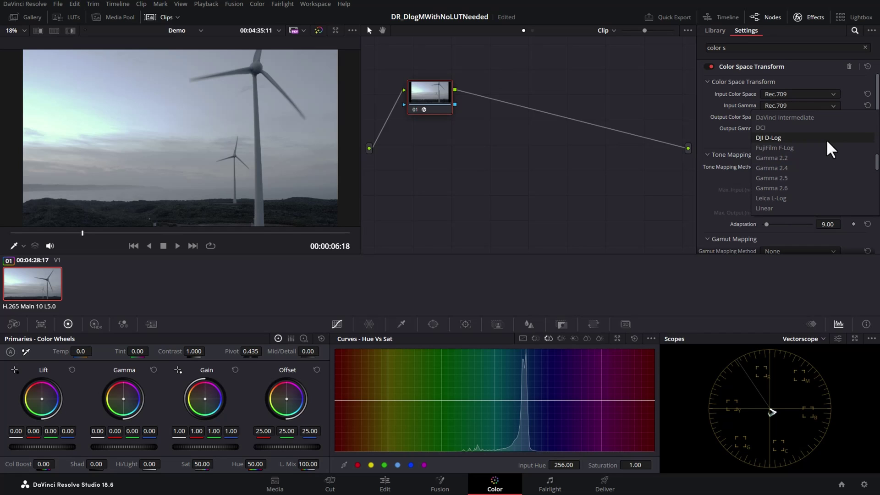
pyautogui.click(736, 117)
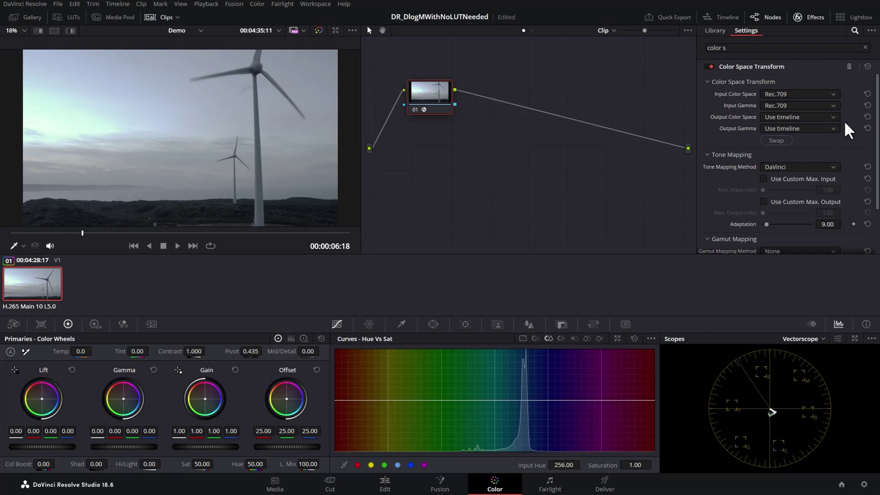
# Set CST output to DaVinci Wide Gamut with DaVinci Intermediate gamma, then view the clip full screen.
pyautogui.click(832, 117)
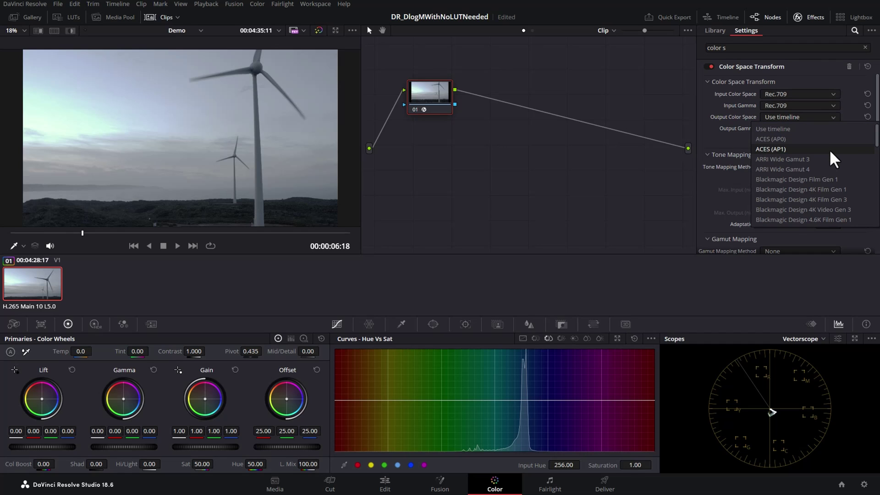
pyautogui.scroll(-3, 815, 206)
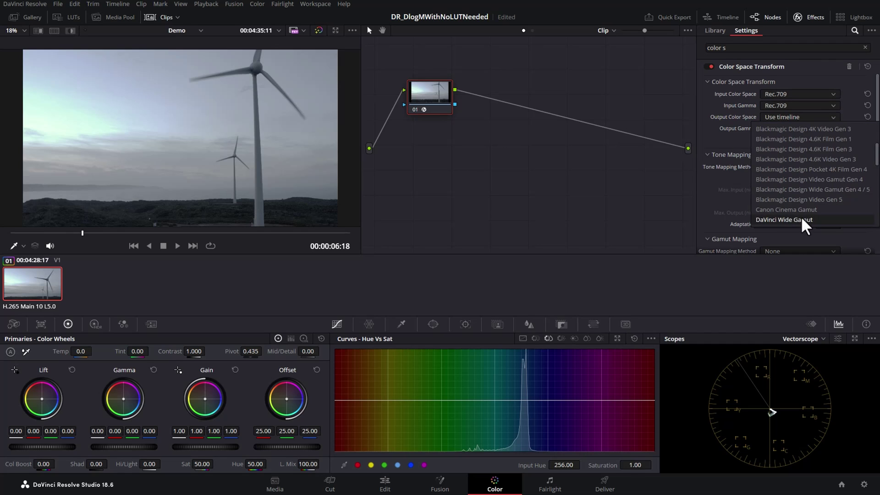
pyautogui.click(836, 220)
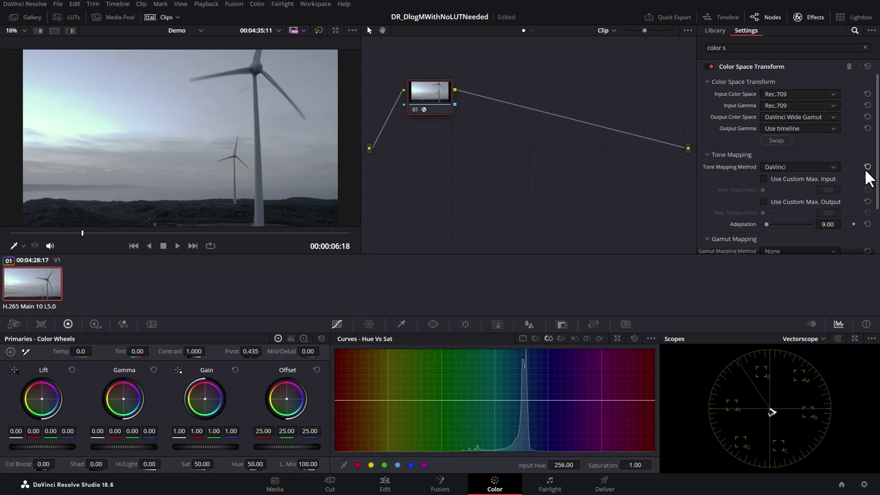
pyautogui.click(834, 129)
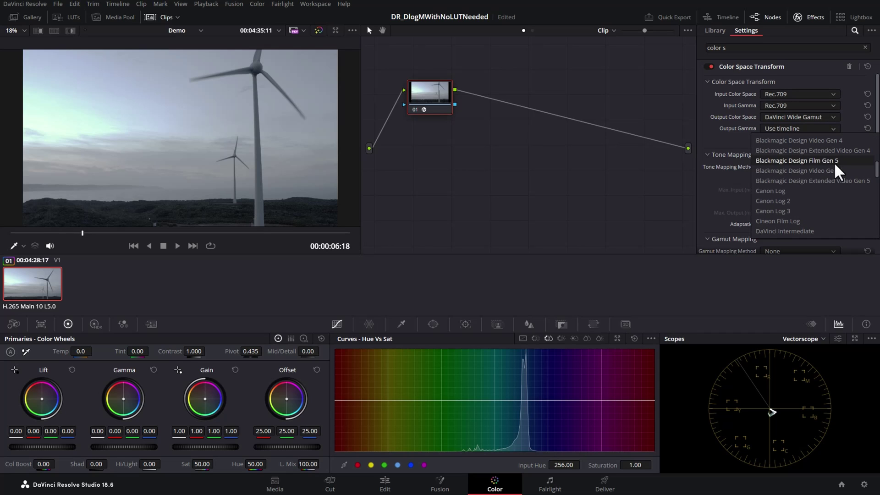
pyautogui.scroll(-3, 826, 198)
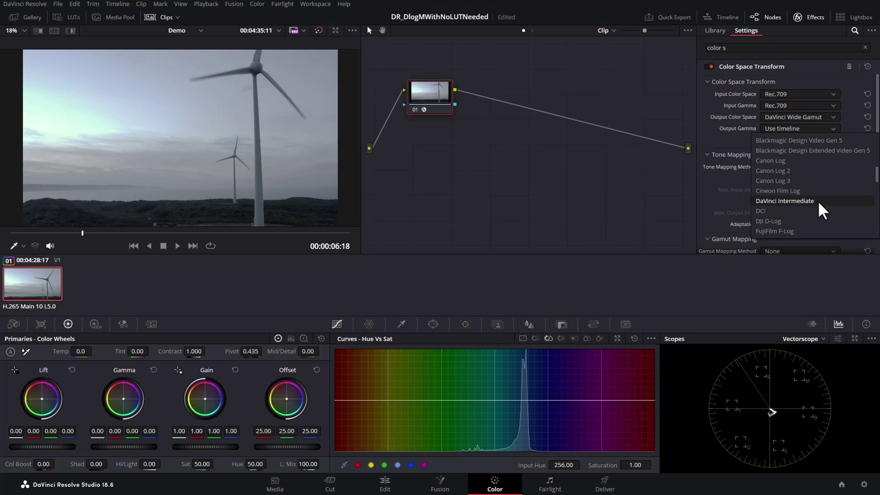
pyautogui.click(820, 202)
pyautogui.moveTo(362, 174); pyautogui.dragTo(527, 175)
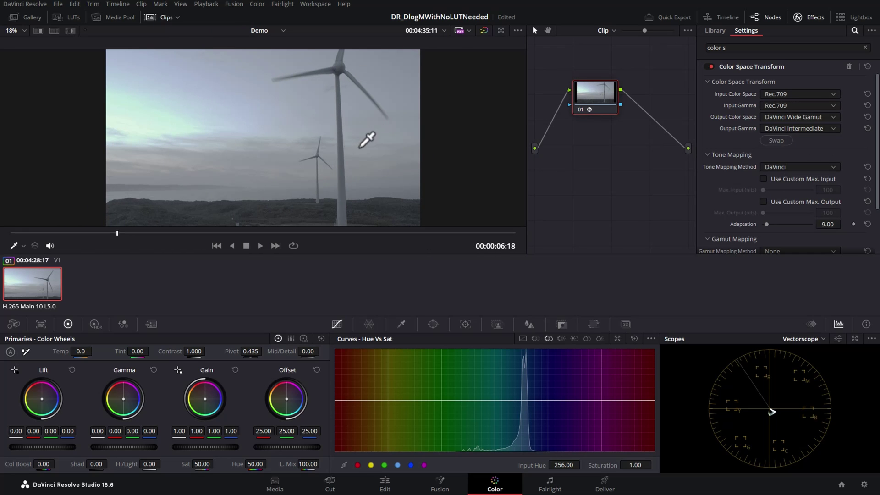
pyautogui.hotkey('ctrl', 'f')
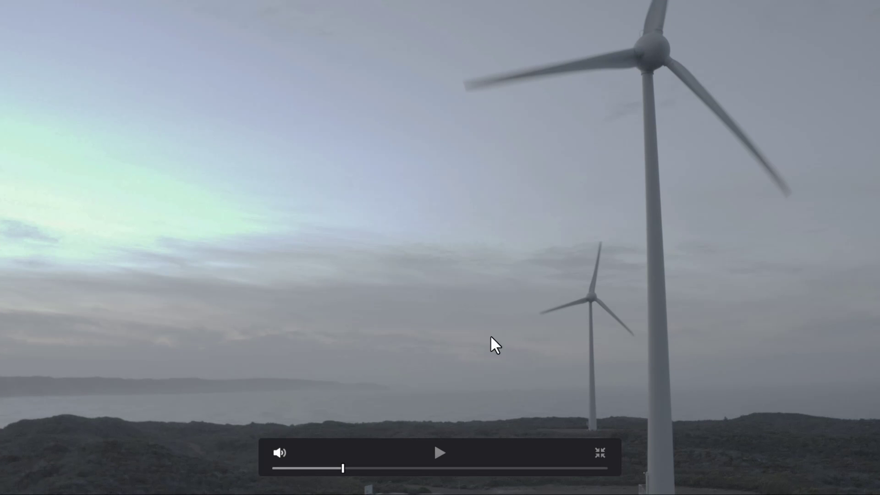
# Leave full screen, shrink the viewer, and add serial node 02 with a Color Space Transform.
pyautogui.hotkey('ctrl', 'f')
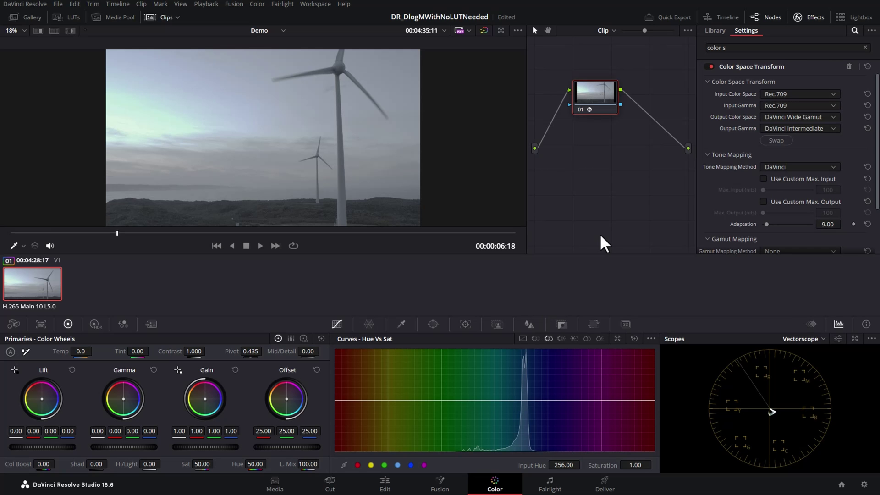
pyautogui.moveTo(527, 183); pyautogui.dragTo(279, 174)
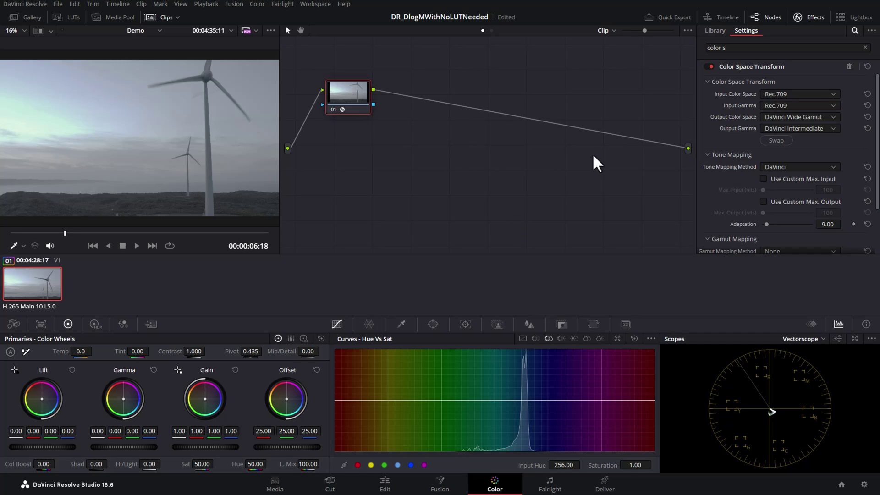
pyautogui.rightClick(350, 93)
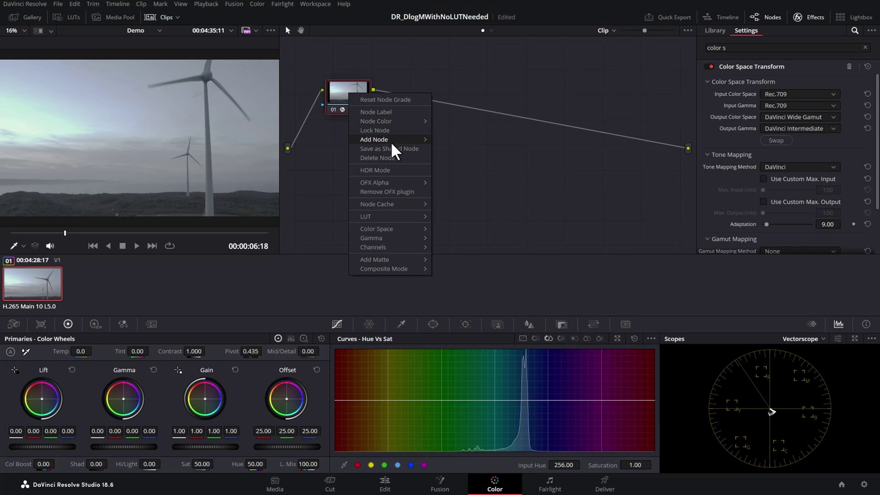
pyautogui.moveTo(392, 139)
pyautogui.click(495, 143)
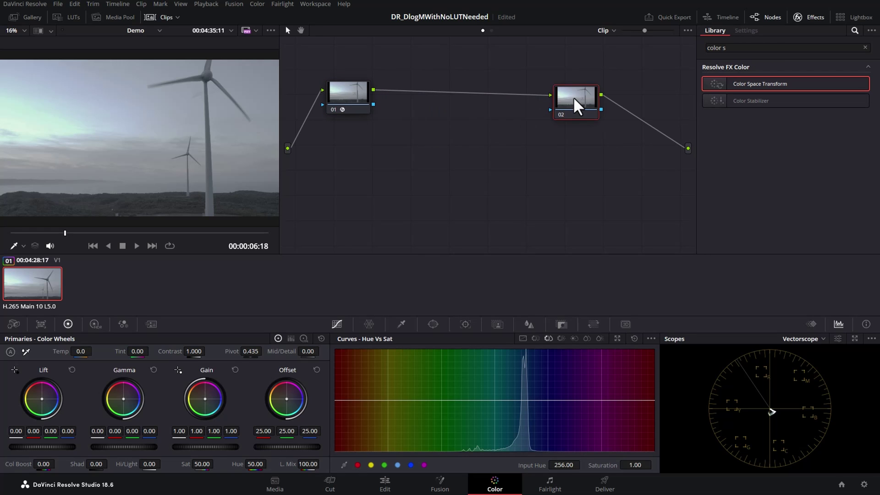
pyautogui.moveTo(827, 92); pyautogui.dragTo(576, 113)
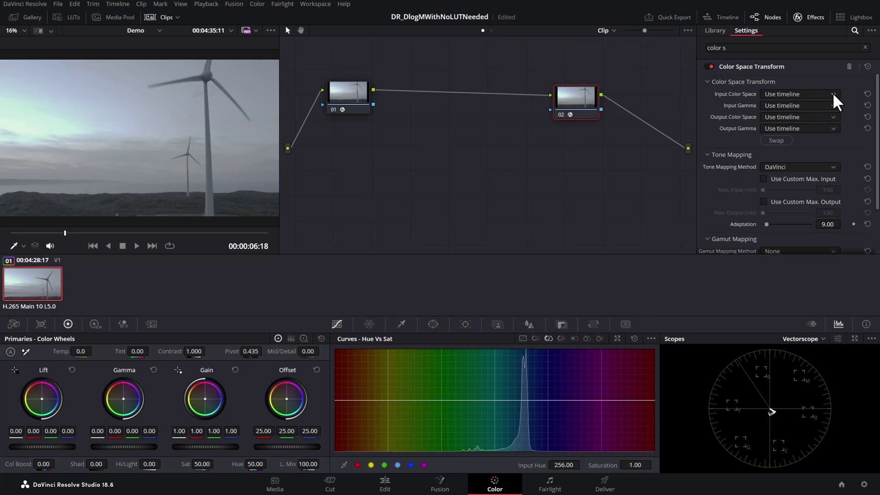
# Set node 02's CST input to DaVinci Wide Gamut with DaVinci Intermediate gamma.
pyautogui.click(834, 97)
pyautogui.scroll(-10, 835, 117)
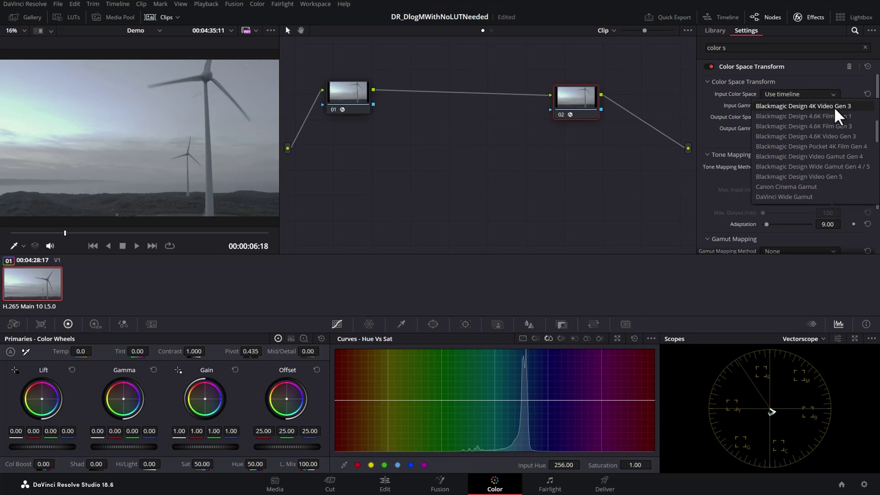
pyautogui.click(821, 192)
pyautogui.click(830, 107)
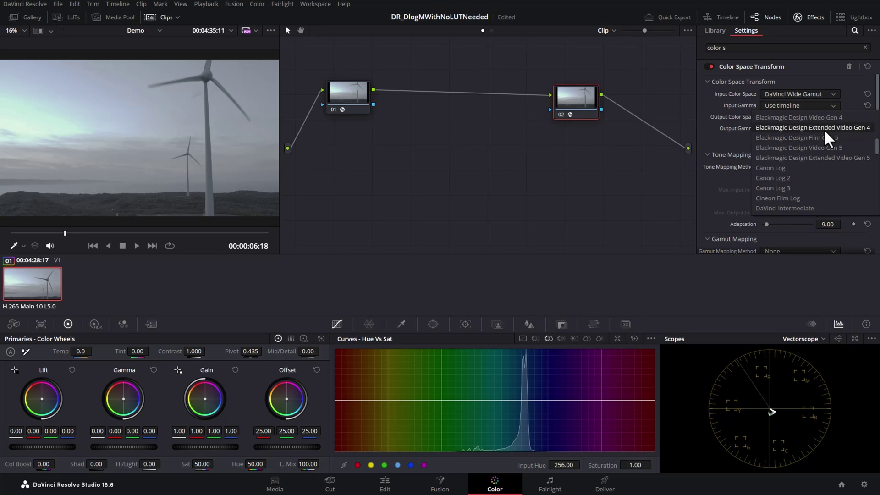
pyautogui.scroll(-3, 824, 161)
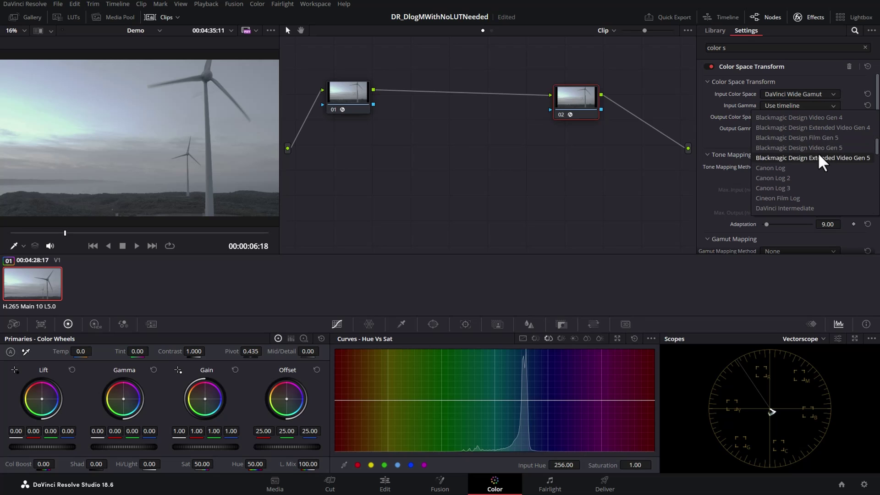
pyautogui.click(805, 207)
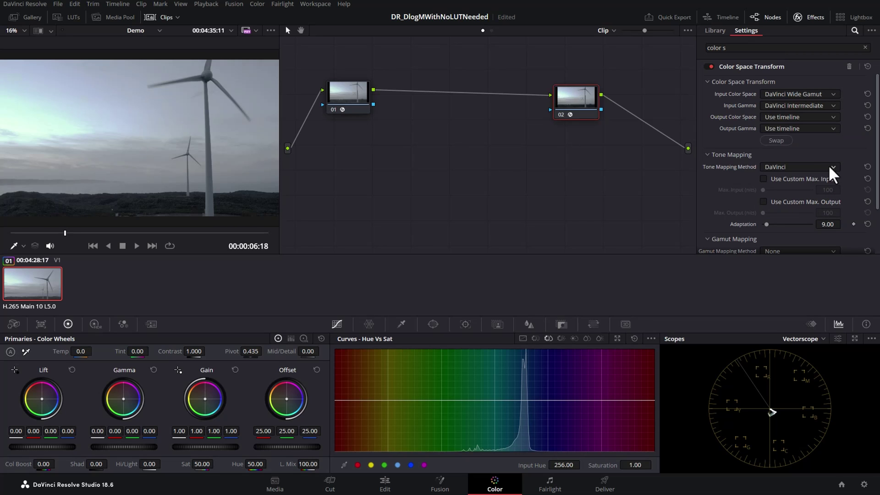
# Label node 01 'to DWG'.
pyautogui.rightClick(346, 91)
pyautogui.click(390, 110)
pyautogui.write('to D')
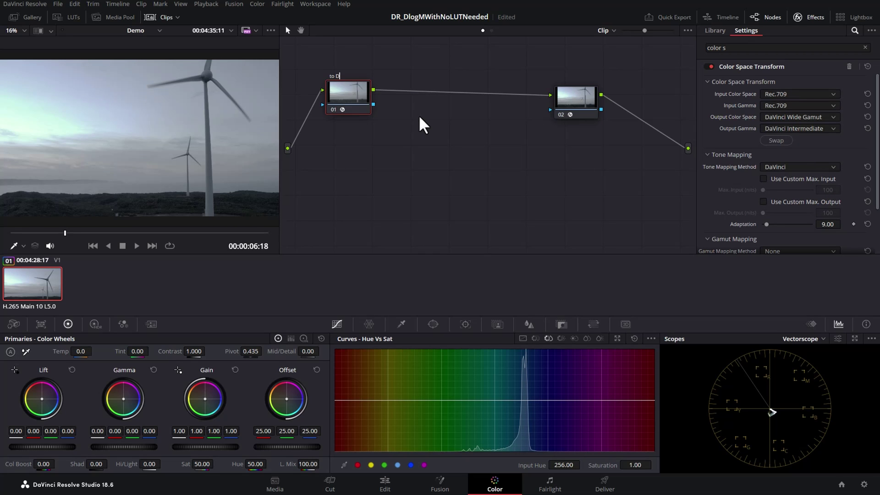
pyautogui.press('BackSpace')
pyautogui.write('DWG')
pyautogui.click(574, 90)
# Label node 02 'to Rec 709' and nudge it slightly up and right.
pyautogui.rightClick(574, 89)
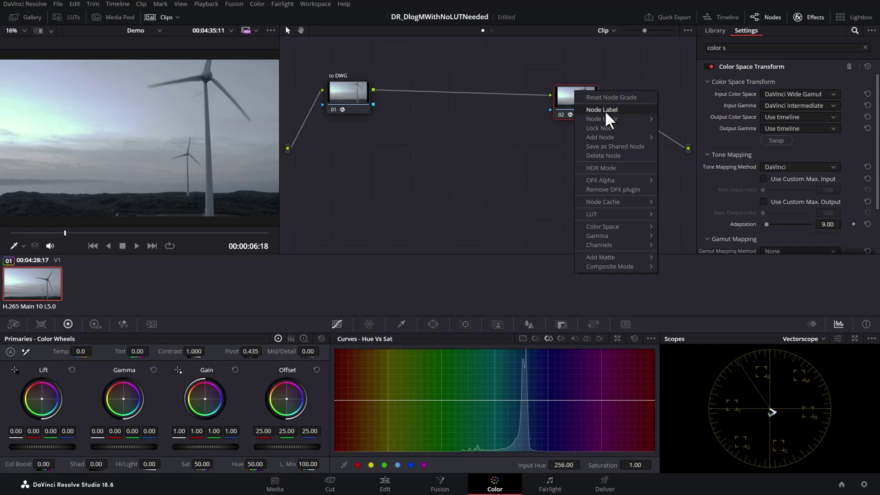
pyautogui.click(621, 111)
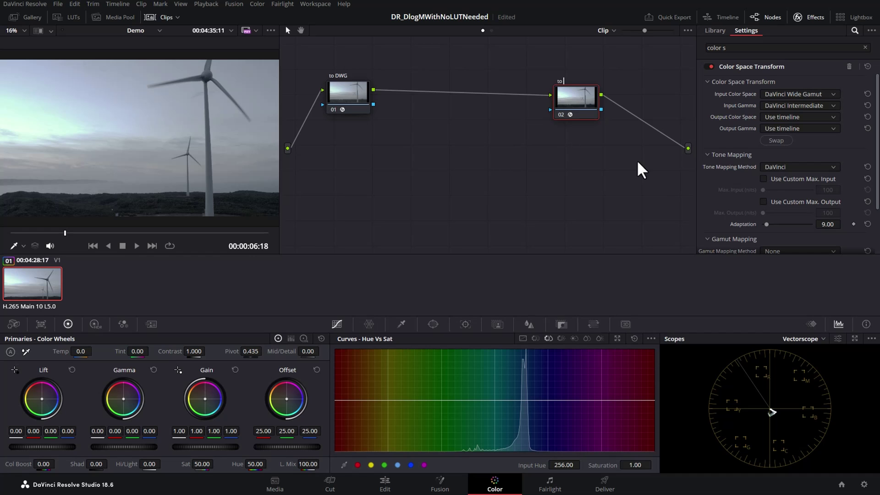
pyautogui.write('to Rec 709')
pyautogui.press('Return')
pyautogui.moveTo(582, 95); pyautogui.dragTo(592, 92)
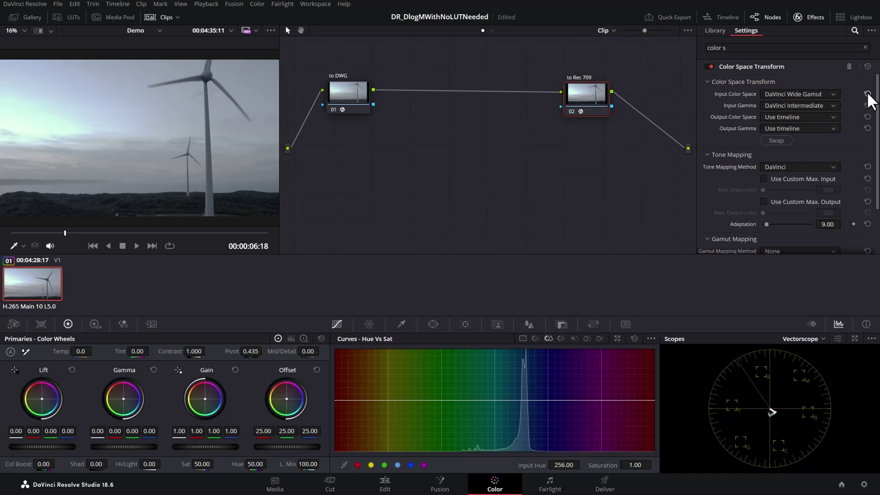
# Set node 02's CST output to Rec.709 colour space with Gamma 2.4.
pyautogui.click(834, 116)
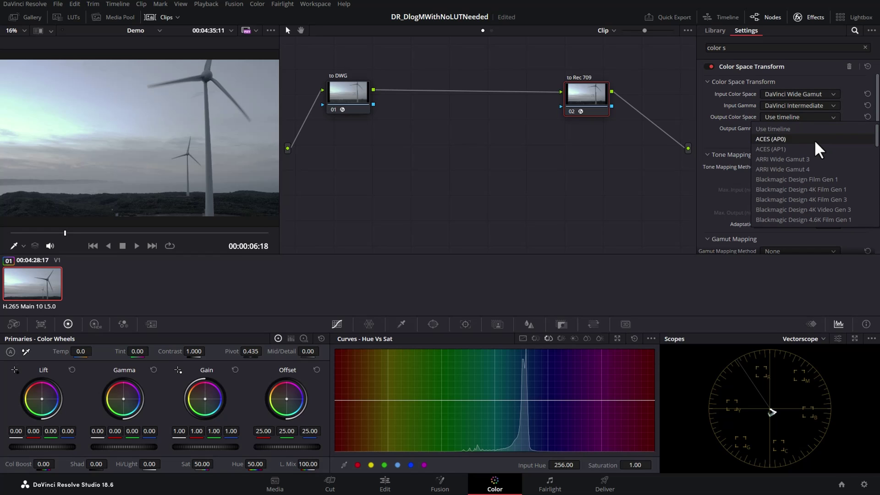
pyautogui.scroll(-5, 814, 141)
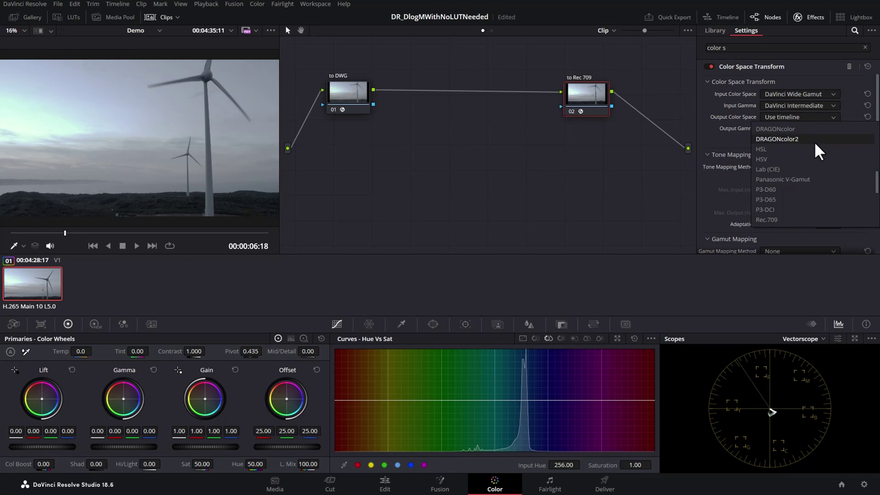
pyautogui.click(780, 218)
pyautogui.click(834, 128)
pyautogui.scroll(-3, 820, 158)
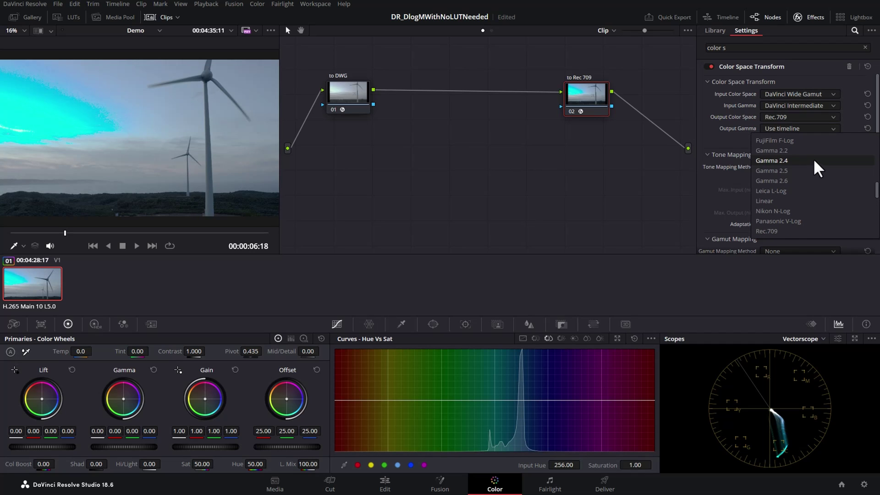
pyautogui.click(814, 161)
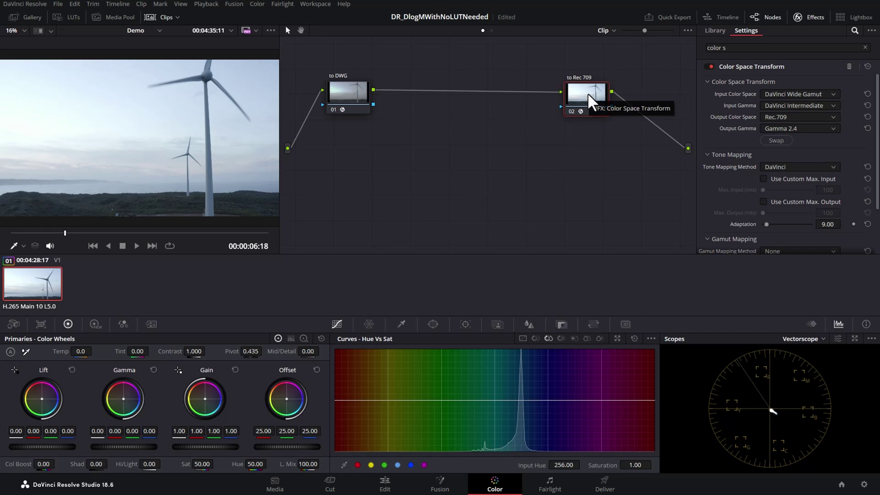
# Toggle node 02 off and on to compare, then move the 'to Rec 709' node further right.
pyautogui.hotkey('ctrl', 'd')
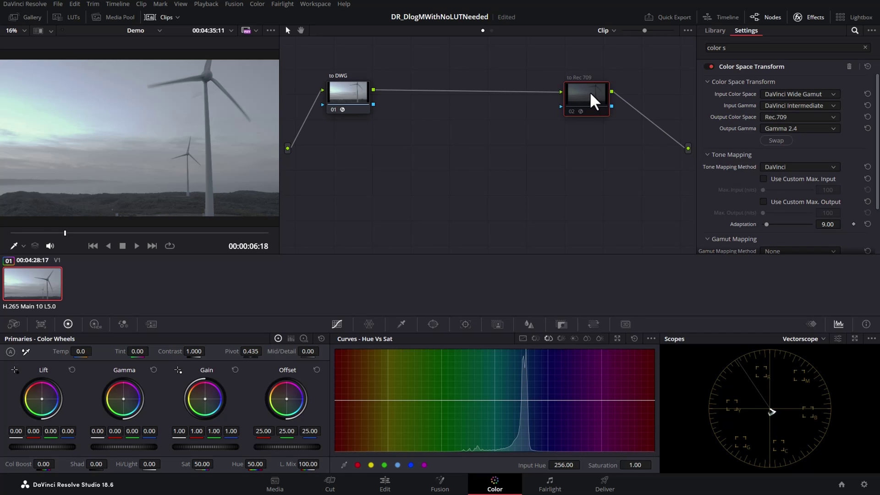
pyautogui.hotkey('ctrl', 'd')
pyautogui.hotkey('ctrl', 'd')
pyautogui.hotkey('ctrl', 'd')
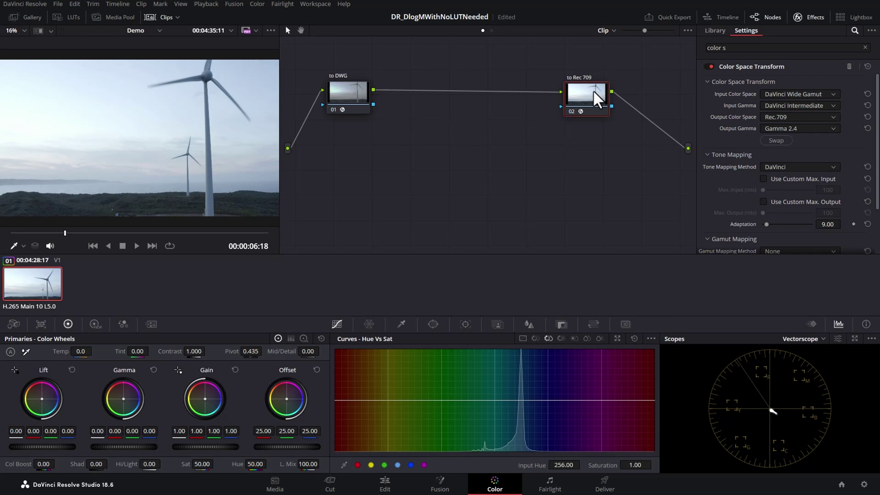
pyautogui.moveTo(577, 97); pyautogui.dragTo(602, 96)
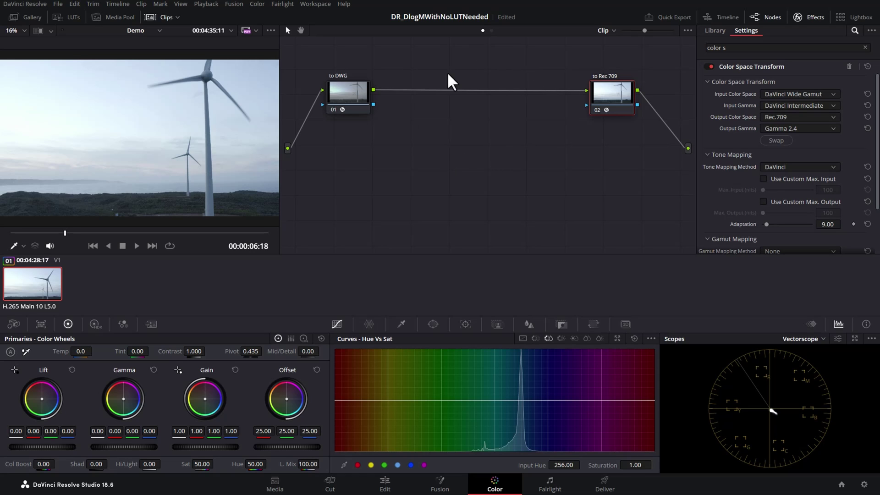
pyautogui.click(357, 91)
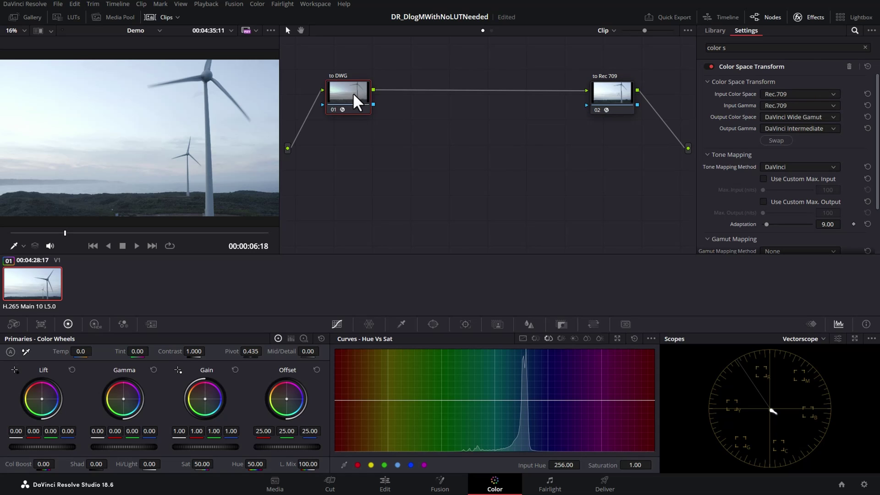
# Insert an empty serial node after 'to DWG' and place it below the other nodes.
pyautogui.rightClick(348, 90)
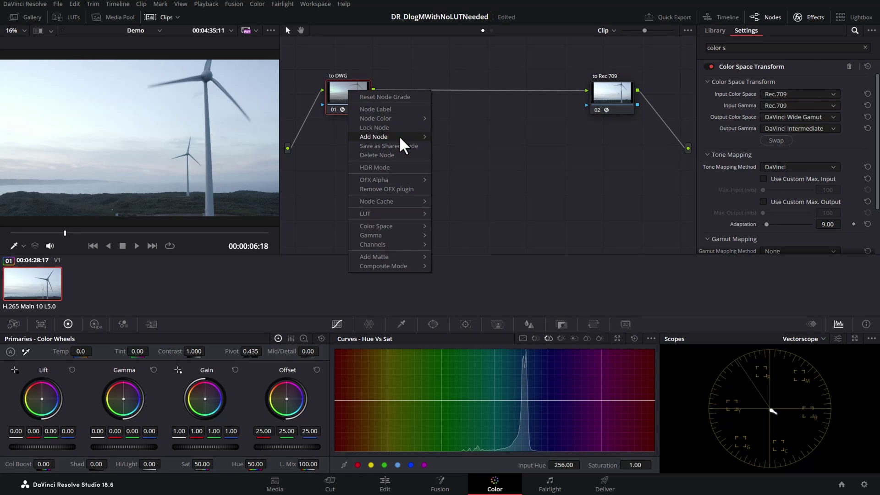
pyautogui.moveTo(398, 136)
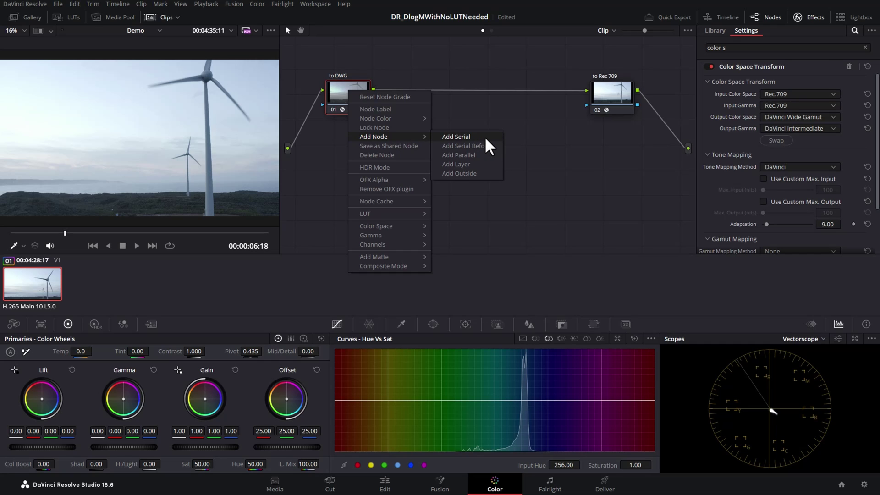
pyautogui.click(485, 136)
pyautogui.moveTo(413, 94); pyautogui.dragTo(374, 194)
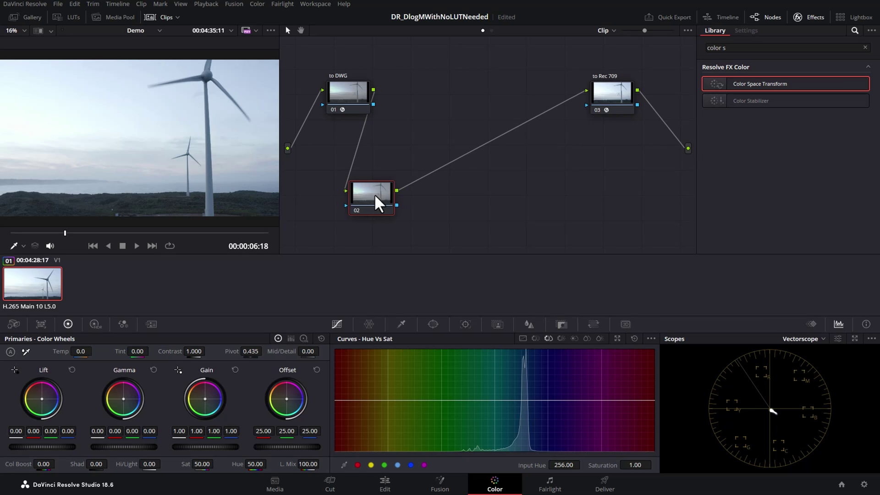
pyautogui.moveTo(374, 194)
pyautogui.mouseDown()
pyautogui.moveTo(351, 180)
pyautogui.moveTo(391, 196)
pyautogui.moveTo(347, 193)
pyautogui.moveTo(358, 179)
pyautogui.moveTo(367, 187)
pyautogui.mouseUp()
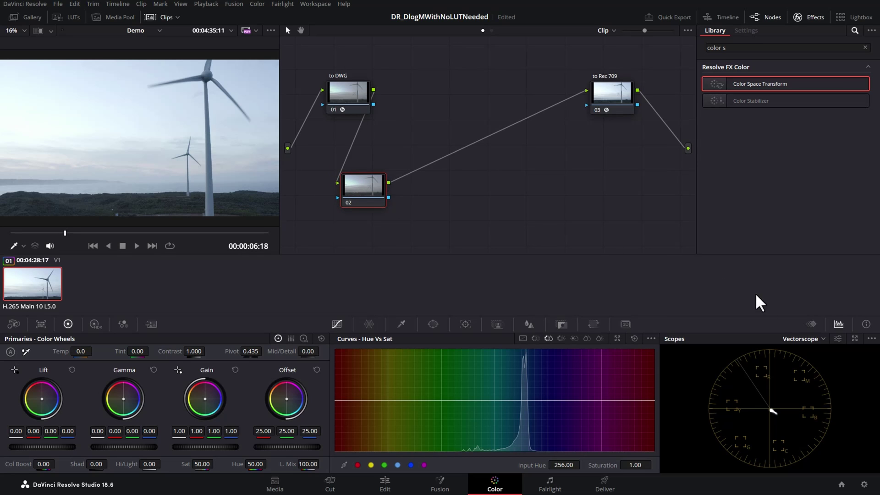
# Switch the scope to Waveform and move node 02 right and down.
pyautogui.click(823, 338)
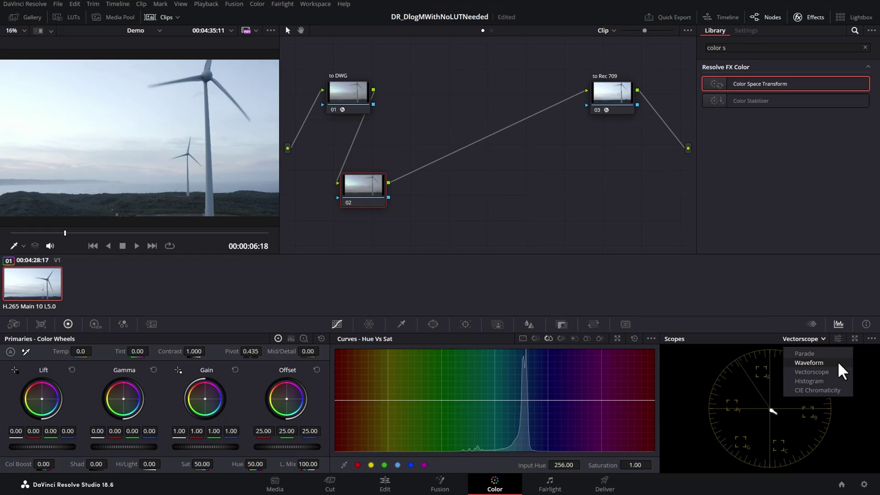
pyautogui.click(809, 362)
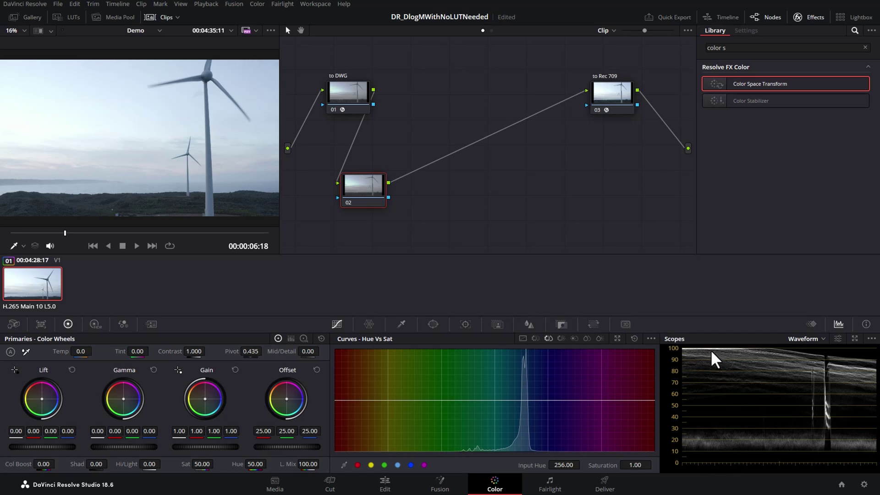
pyautogui.moveTo(366, 189); pyautogui.dragTo(411, 207)
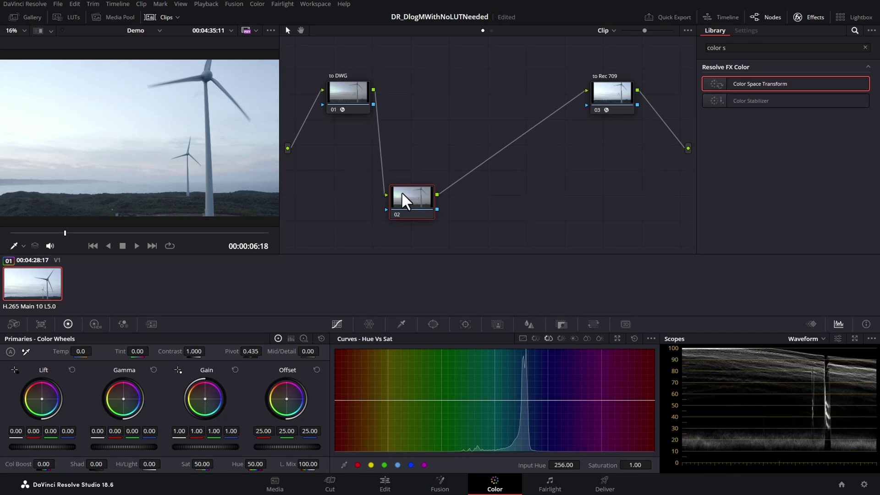
# Set node 02's HDR Global exposure to -1.85 and toggle the node off and on to compare.
pyautogui.click(94, 325)
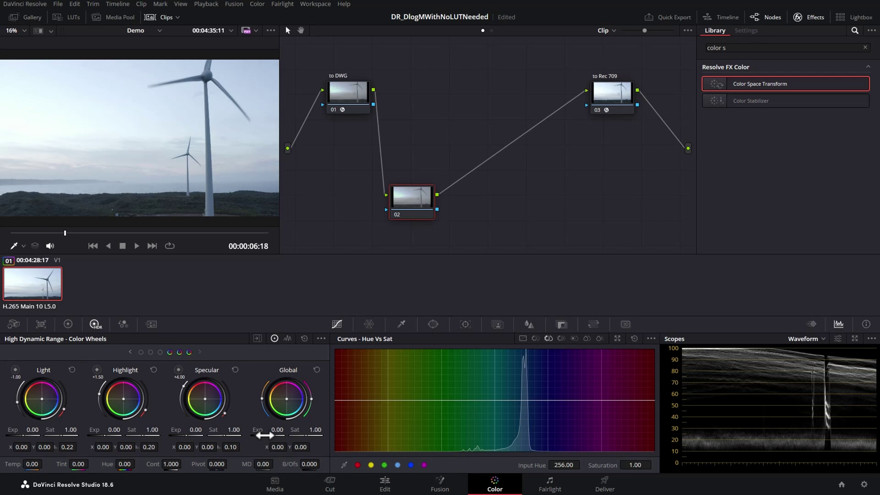
pyautogui.moveTo(264, 436); pyautogui.dragTo(194, 436)
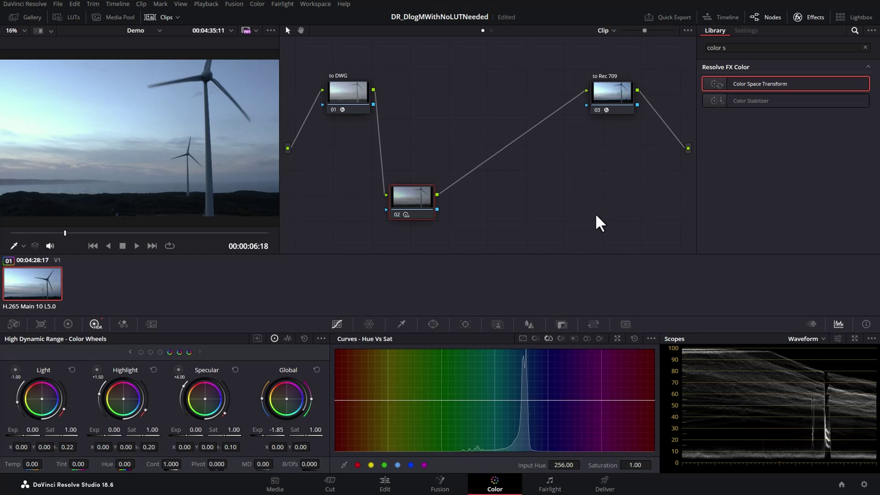
pyautogui.hotkey('ctrl', 'd')
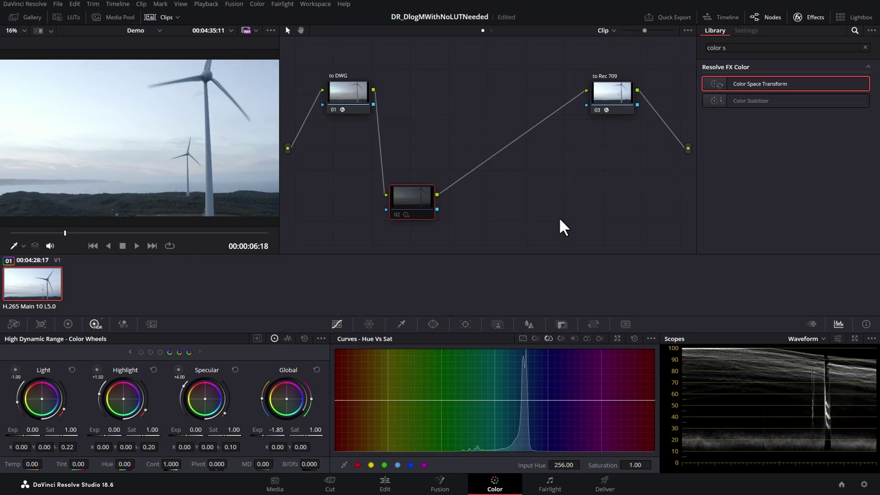
pyautogui.hotkey('ctrl', 'd')
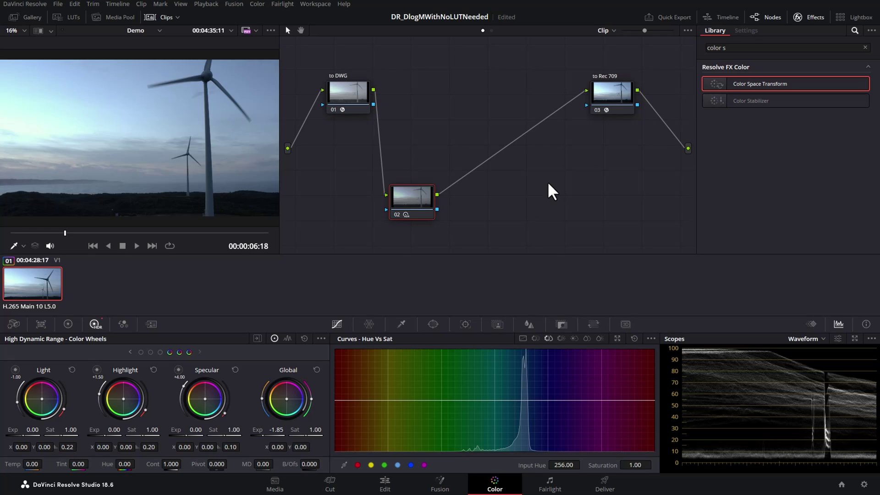
pyautogui.rightClick(408, 197)
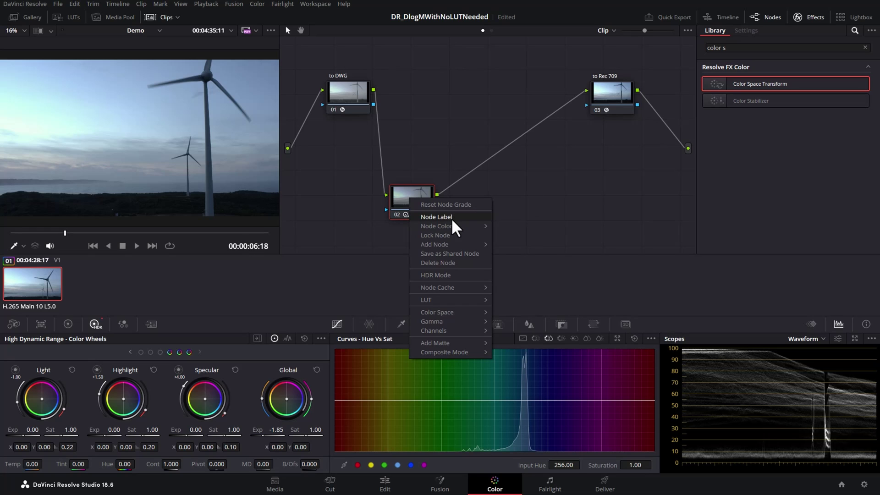
# Label node 02 'EXP'.
pyautogui.moveTo(452, 243)
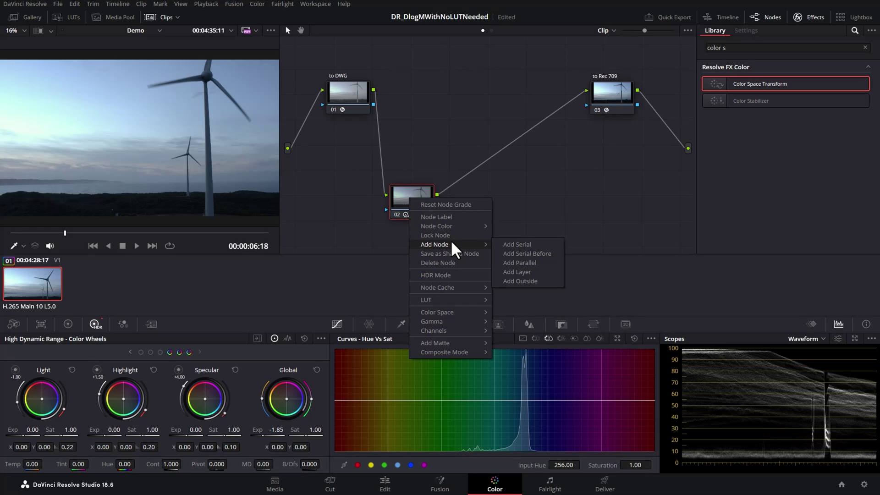
pyautogui.click(450, 216)
pyautogui.write('EXP')
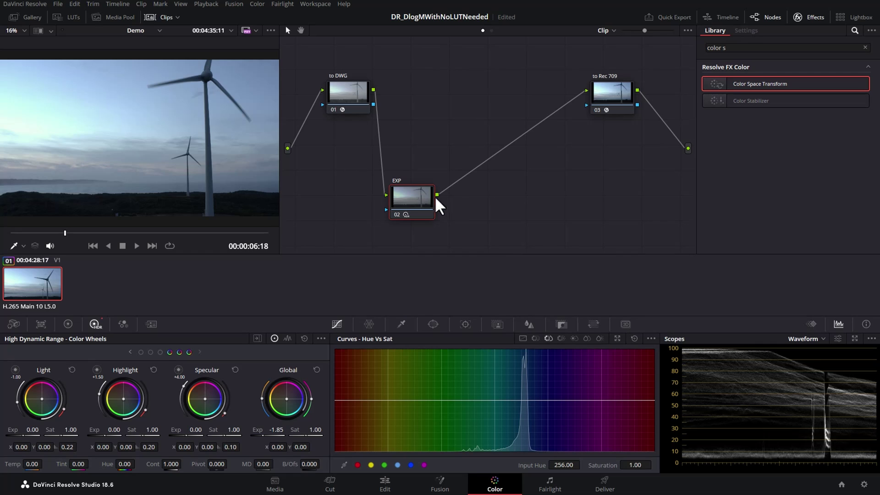
# Add a serial node 03 after EXP, ahead of 'to Rec 709', and nudge it into place.
pyautogui.rightClick(415, 194)
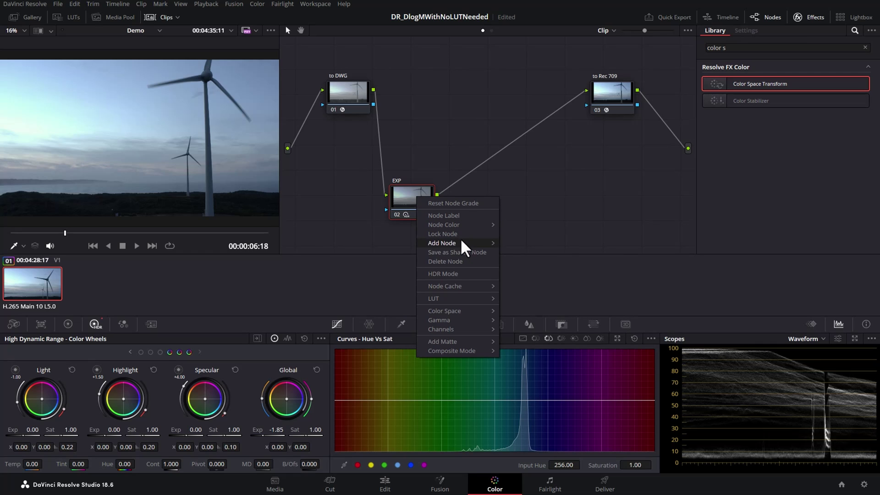
pyautogui.moveTo(461, 242)
pyautogui.click(532, 242)
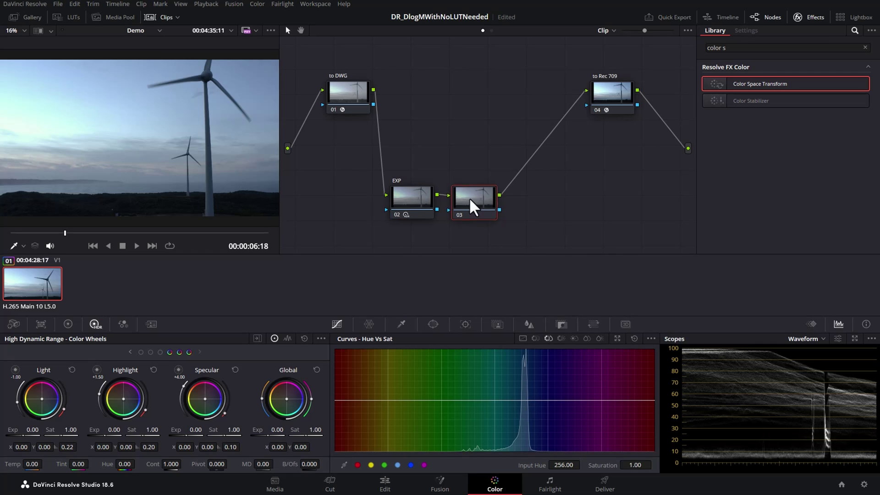
pyautogui.moveTo(470, 201)
pyautogui.mouseDown()
pyautogui.moveTo(523, 204)
pyautogui.moveTo(466, 205)
pyautogui.moveTo(518, 207)
pyautogui.moveTo(491, 175)
pyautogui.moveTo(480, 206)
pyautogui.moveTo(509, 189)
pyautogui.moveTo(480, 188)
pyautogui.moveTo(494, 204)
pyautogui.moveTo(475, 191)
pyautogui.moveTo(481, 199)
pyautogui.mouseUp()
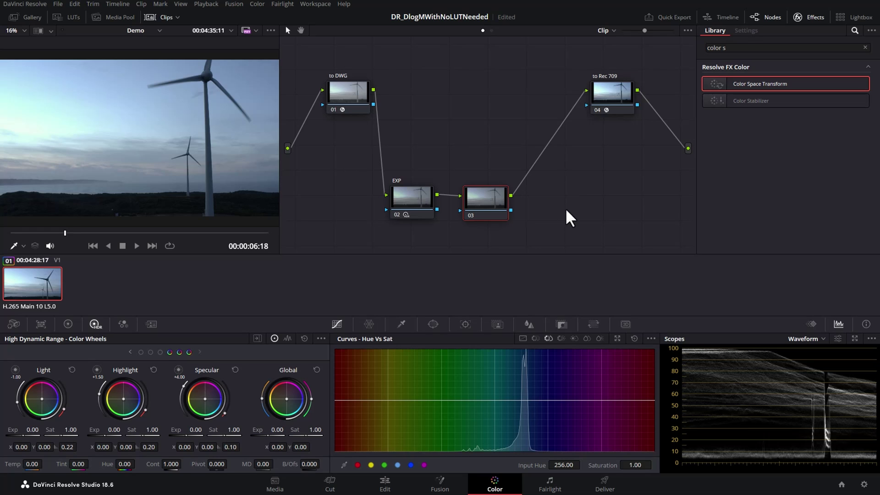
# Label node 03 as CON.
pyautogui.rightClick(497, 204)
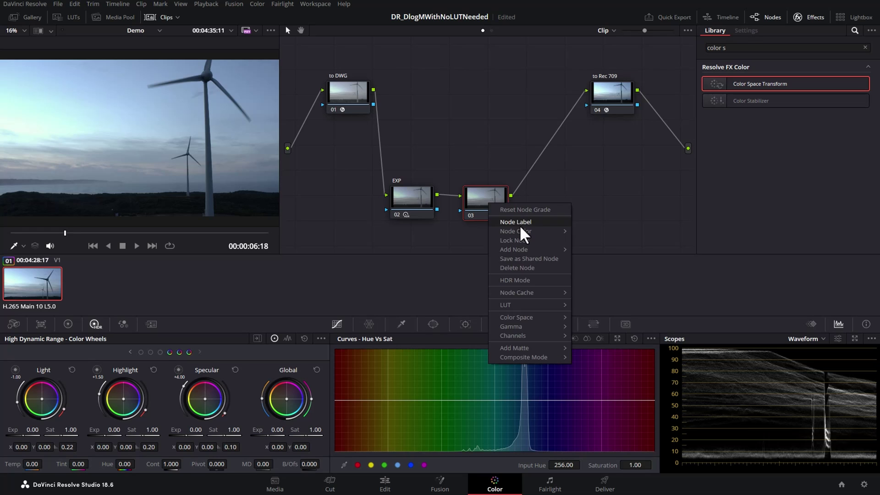
pyautogui.click(520, 224)
pyautogui.write('CON')
pyautogui.press('Return')
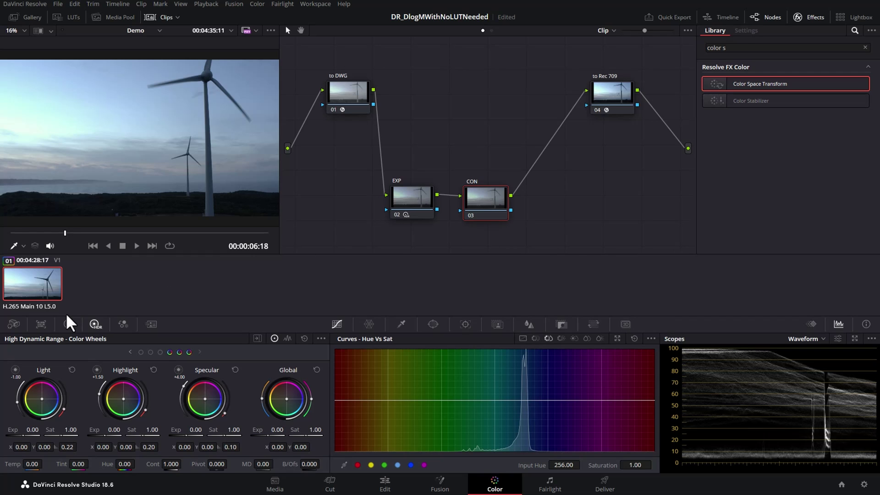
# Raise CON's contrast to 1.280 with pivot 0.407, toggling the node off and on to compare.
pyautogui.click(65, 326)
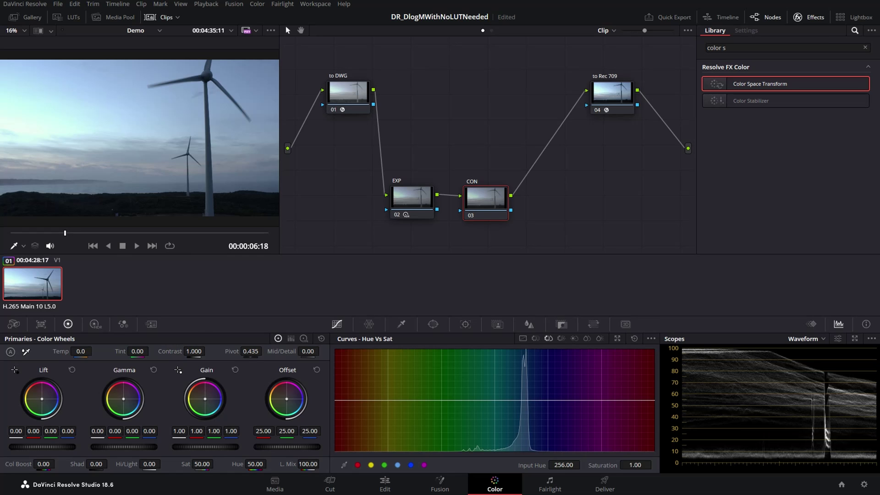
pyautogui.moveTo(166, 352); pyautogui.dragTo(194, 351)
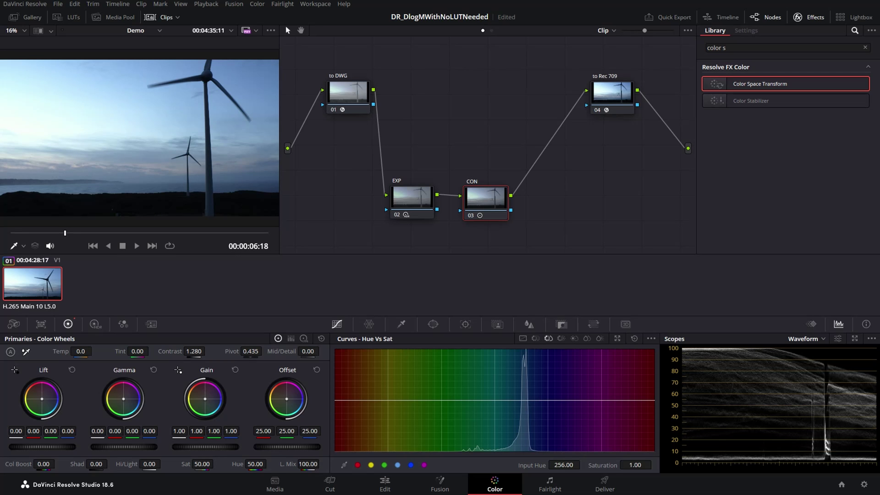
pyautogui.moveTo(250, 351); pyautogui.dragTo(229, 353)
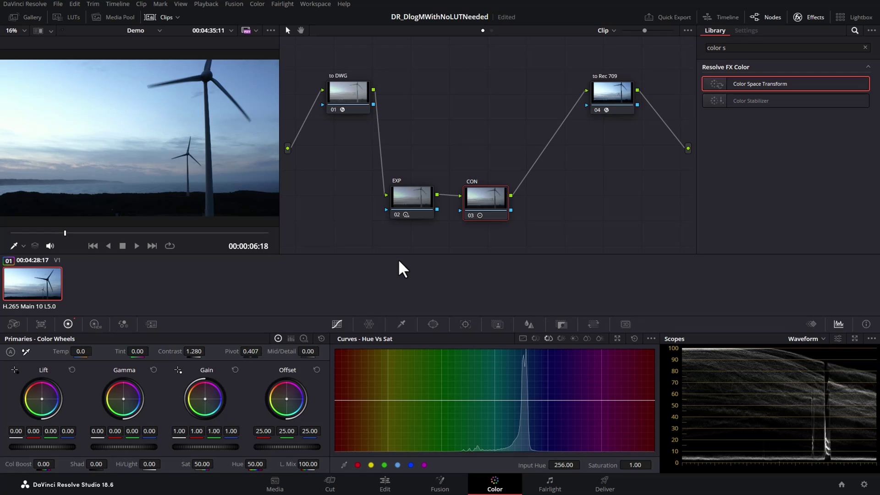
pyautogui.hotkey('ctrl', 'd')
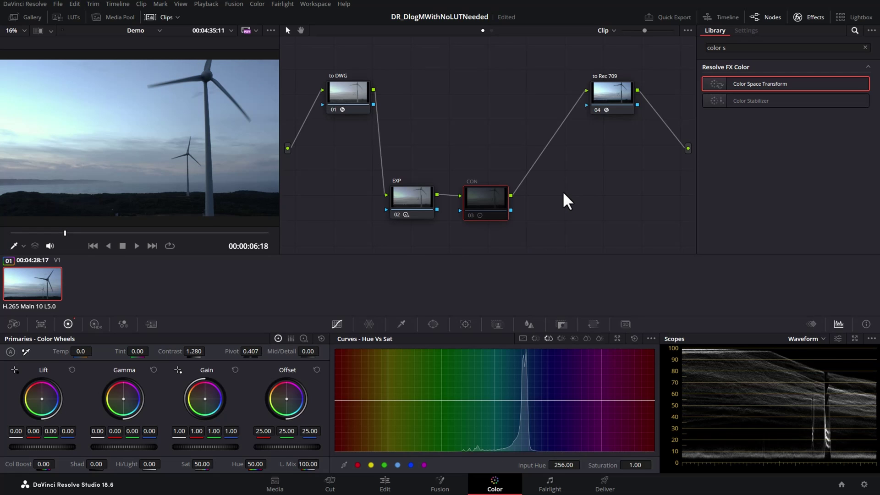
pyautogui.hotkey('ctrl', 'd')
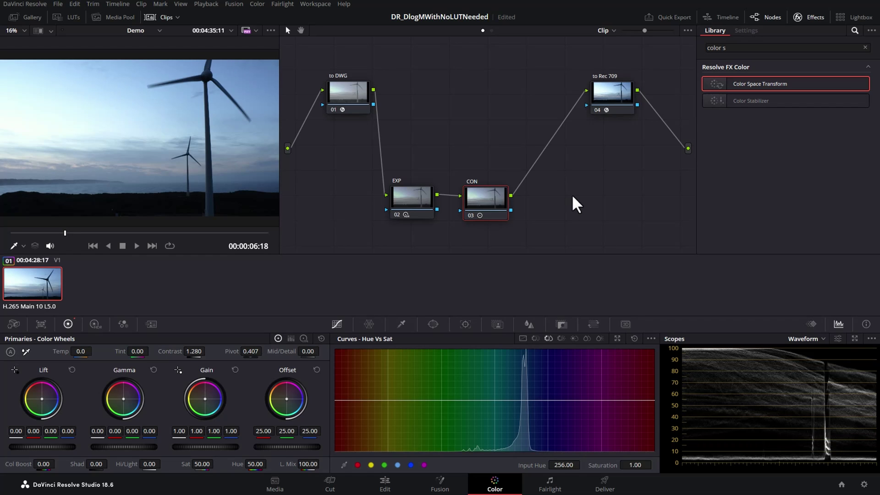
pyautogui.rightClick(488, 197)
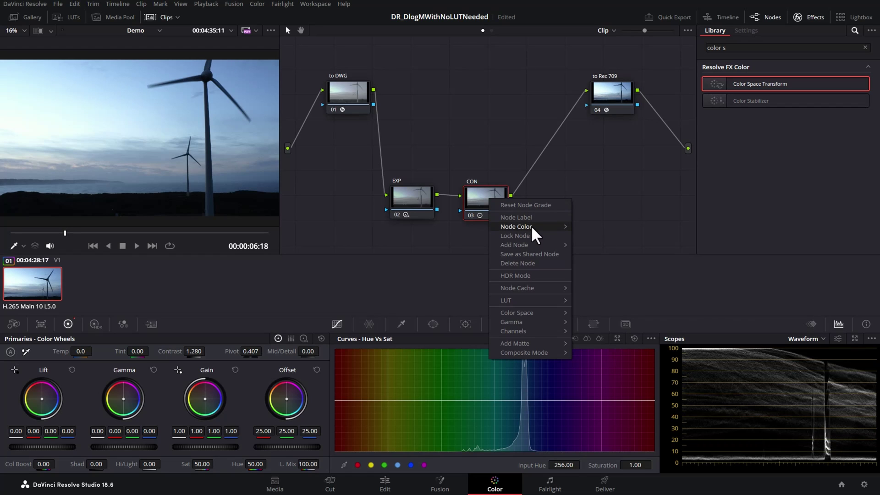
# Insert a serial node after CON.
pyautogui.moveTo(531, 225)
pyautogui.moveTo(534, 243)
pyautogui.click(589, 239)
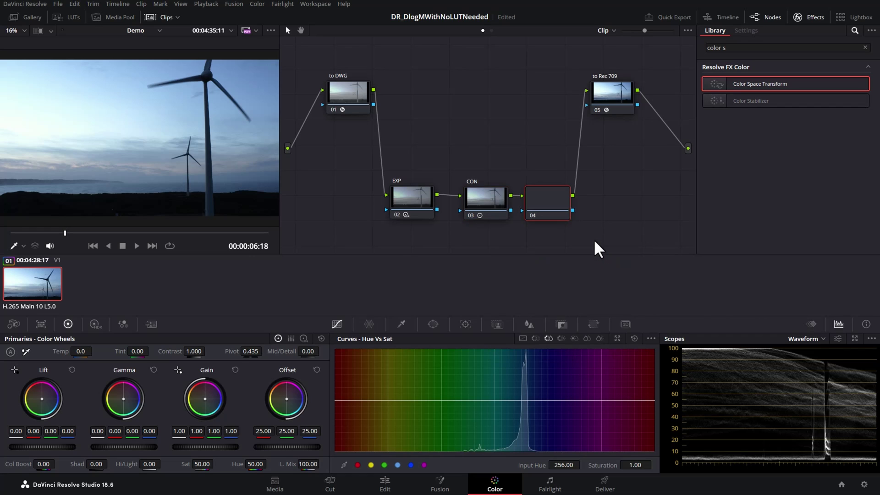
# Label the new node 04 COLOR, nudge it right and close the Effects Library.
pyautogui.rightClick(559, 198)
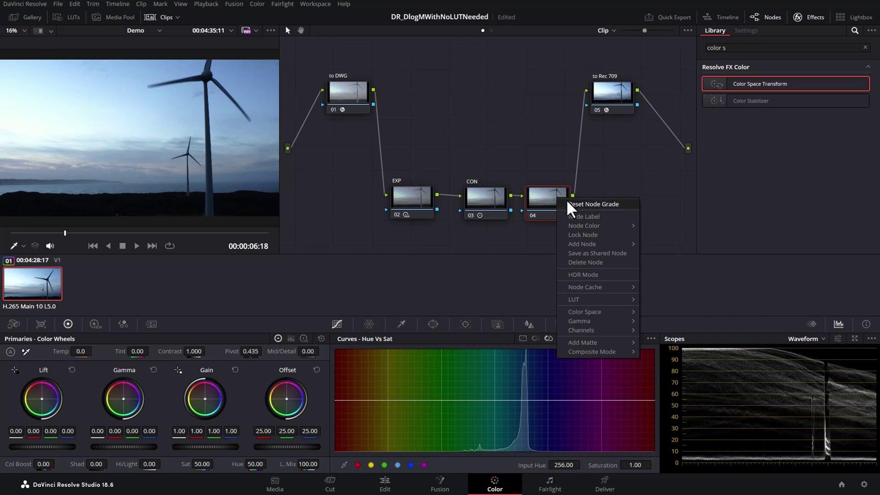
pyautogui.click(601, 216)
pyautogui.write('COLOR')
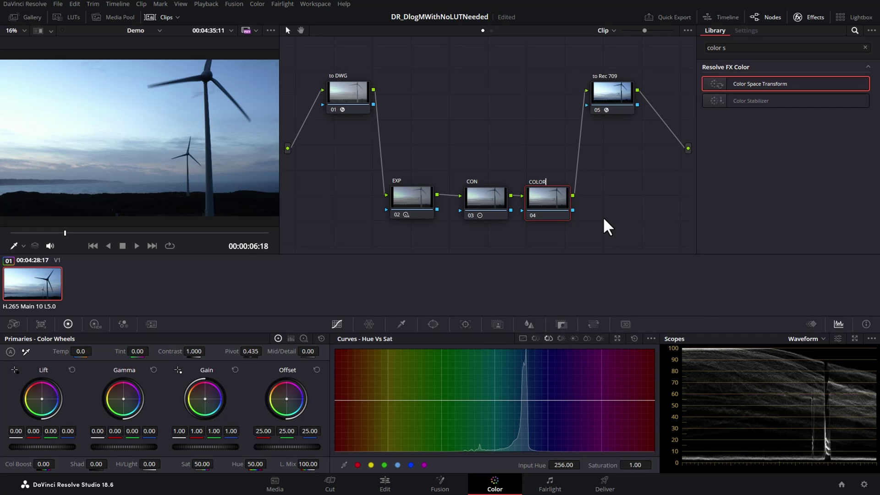
pyautogui.press('Return')
pyautogui.moveTo(541, 210); pyautogui.dragTo(555, 209)
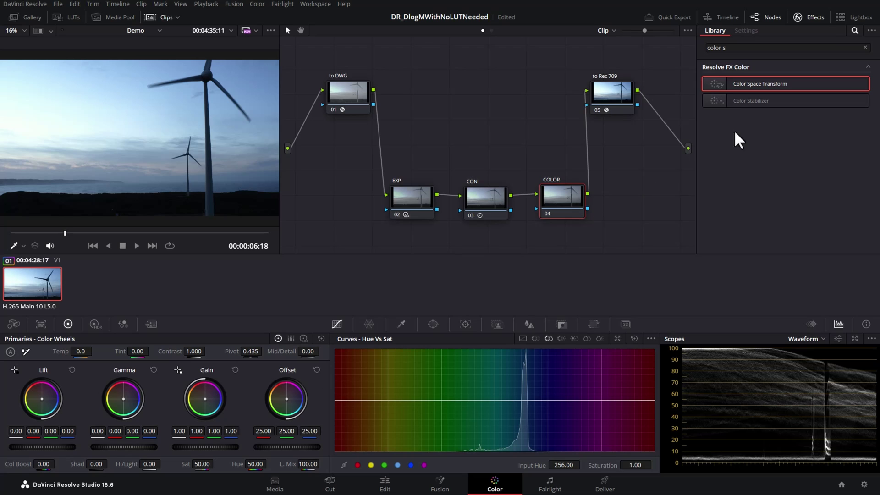
pyautogui.click(810, 19)
# Shift the 'to Rec 709' and COLOR nodes right, enlarge the viewer, and hide the node graph and clip thumbnails.
pyautogui.moveTo(614, 91); pyautogui.dragTo(668, 89)
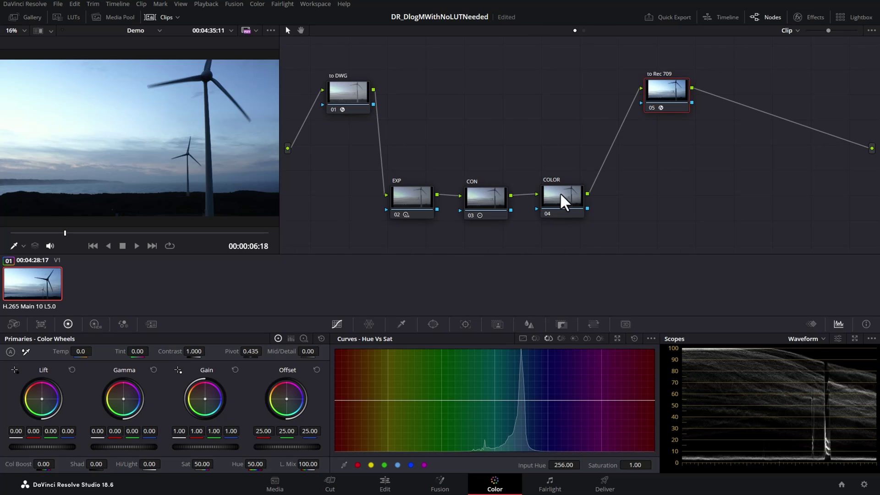
pyautogui.moveTo(563, 198); pyautogui.dragTo(586, 198)
pyautogui.moveTo(279, 137); pyautogui.dragTo(607, 141)
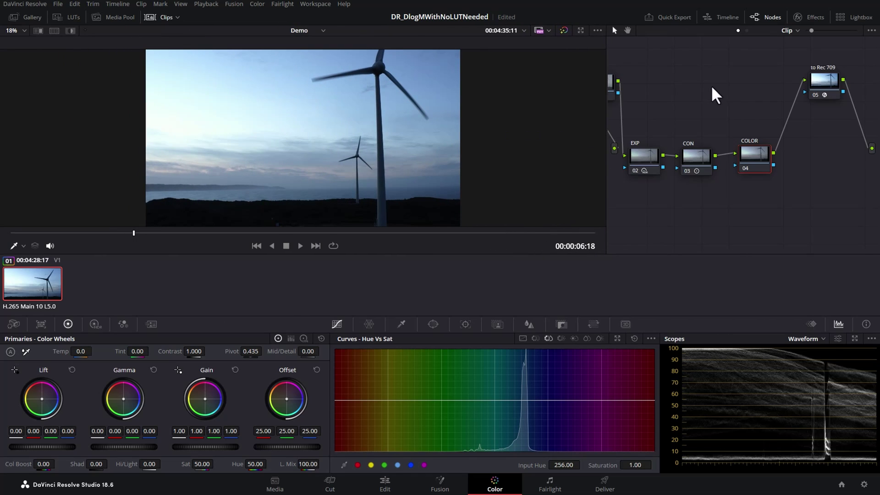
pyautogui.scroll(-1, 710, 107)
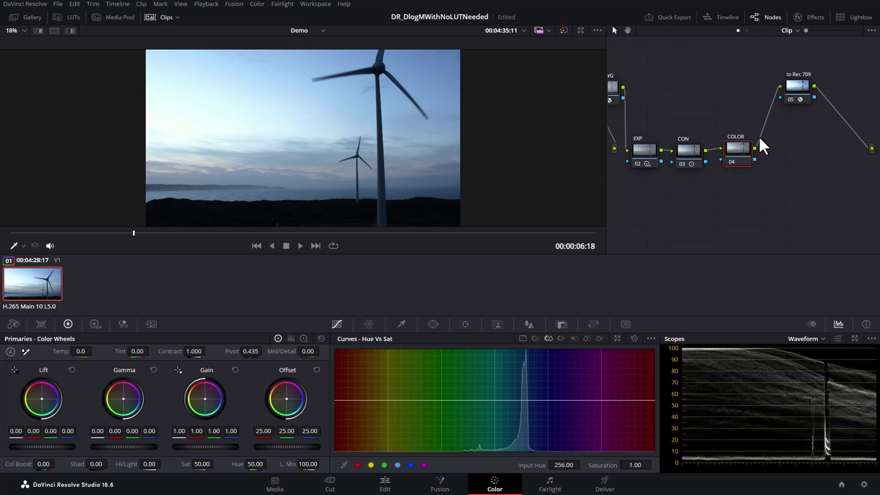
pyautogui.hotkey('ctrl', 'z')
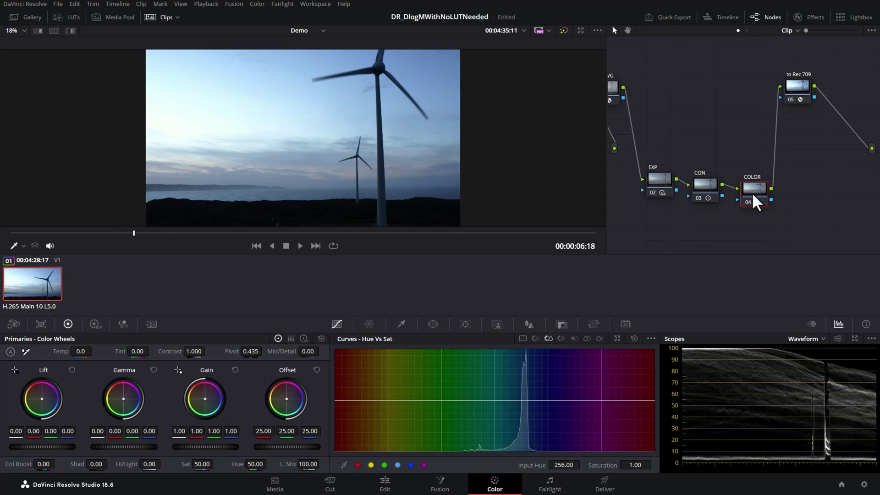
pyautogui.click(773, 17)
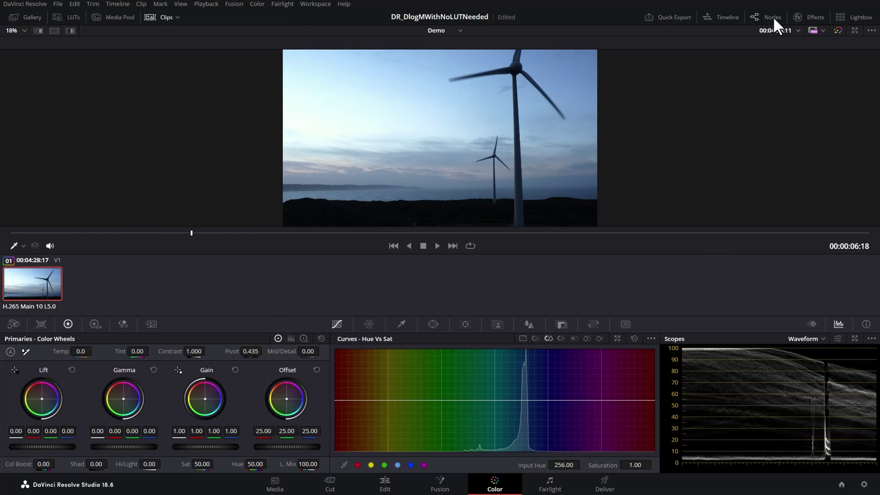
pyautogui.click(165, 18)
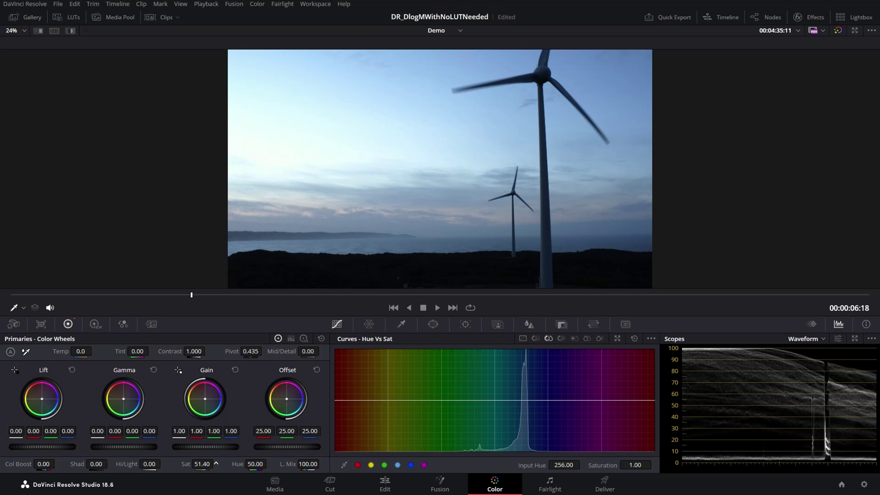
# On COLOR, raise saturation to 65.60 and warm the offset to 28.30/23.81/20.71, leaving Col Boost at zero.
pyautogui.moveTo(202, 464)
pyautogui.mouseDown()
pyautogui.moveTo(238, 464)
pyautogui.moveTo(213, 464)
pyautogui.mouseUp()
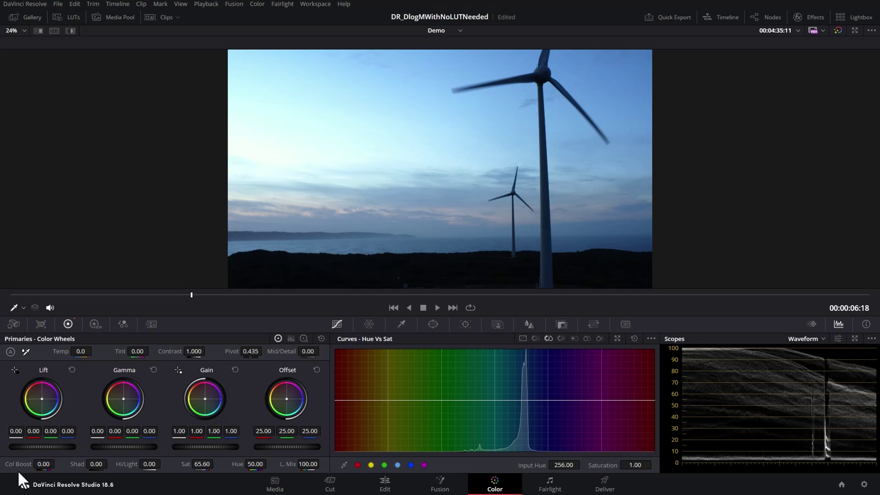
pyautogui.moveTo(13, 464)
pyautogui.mouseDown()
pyautogui.moveTo(61, 464)
pyautogui.moveTo(22, 464)
pyautogui.mouseUp()
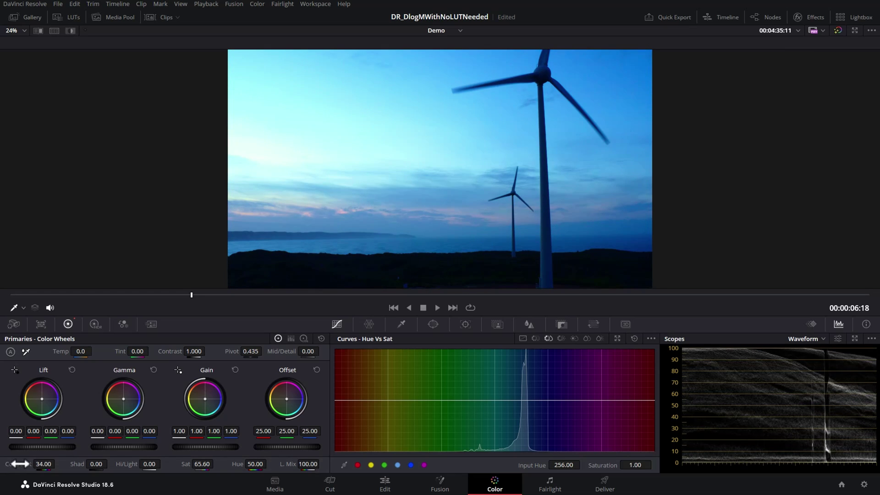
pyautogui.doubleClick(17, 464)
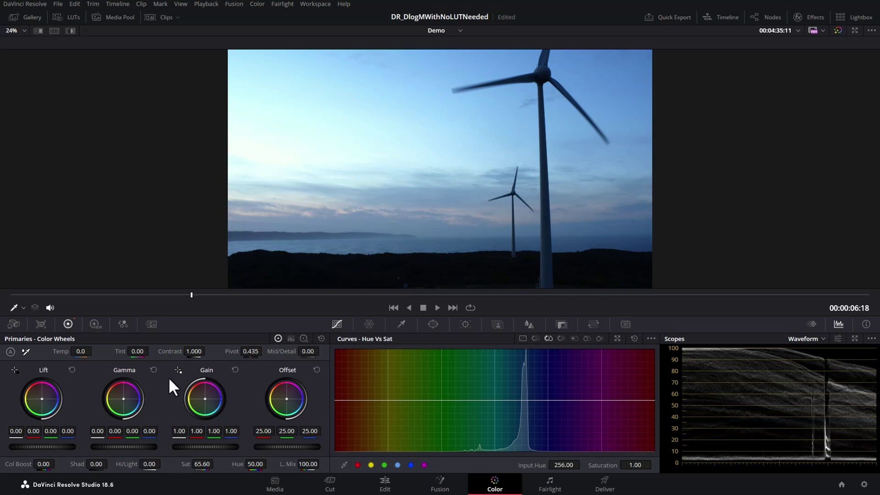
pyautogui.moveTo(285, 398); pyautogui.dragTo(281, 402)
pyautogui.doubleClick(284, 402)
pyautogui.moveTo(286, 399); pyautogui.dragTo(286, 398)
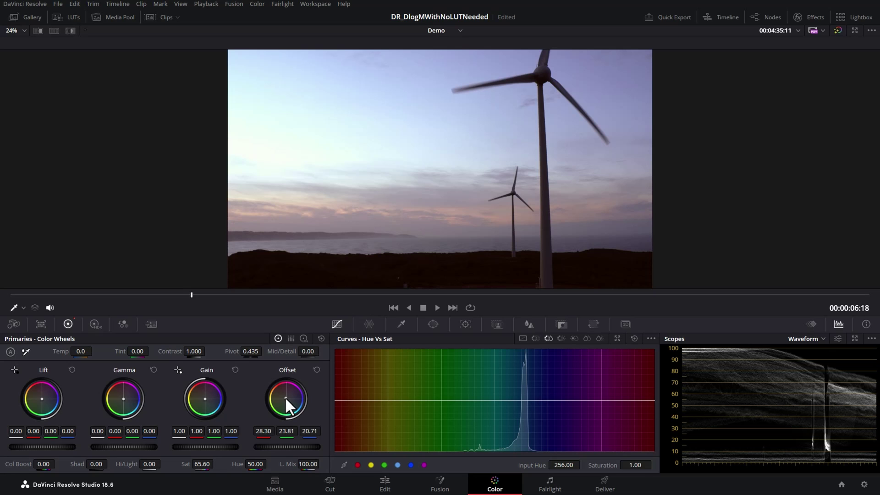
# Reopen the node graph and move the CON and COLOR nodes left.
pyautogui.click(770, 15)
pyautogui.click(577, 227)
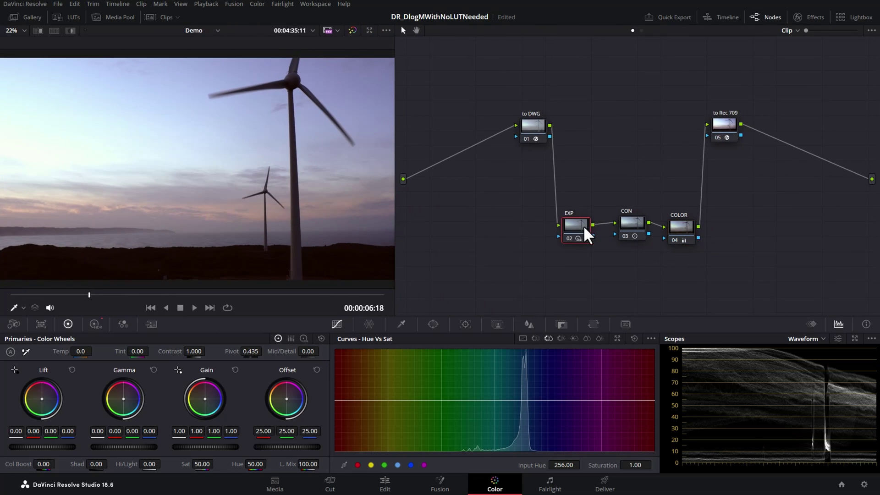
pyautogui.moveTo(637, 226); pyautogui.dragTo(620, 232)
pyautogui.moveTo(689, 237); pyautogui.dragTo(670, 238)
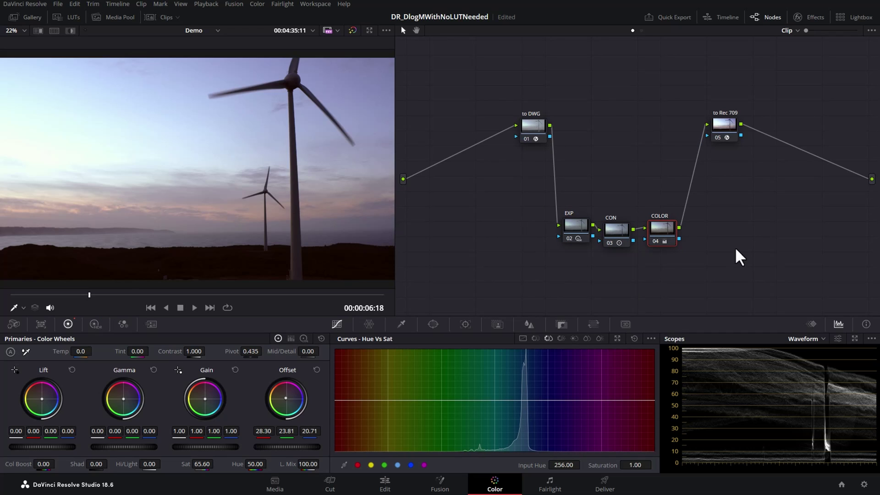
# Add serial node 05 after COLOR.
pyautogui.rightClick(661, 232)
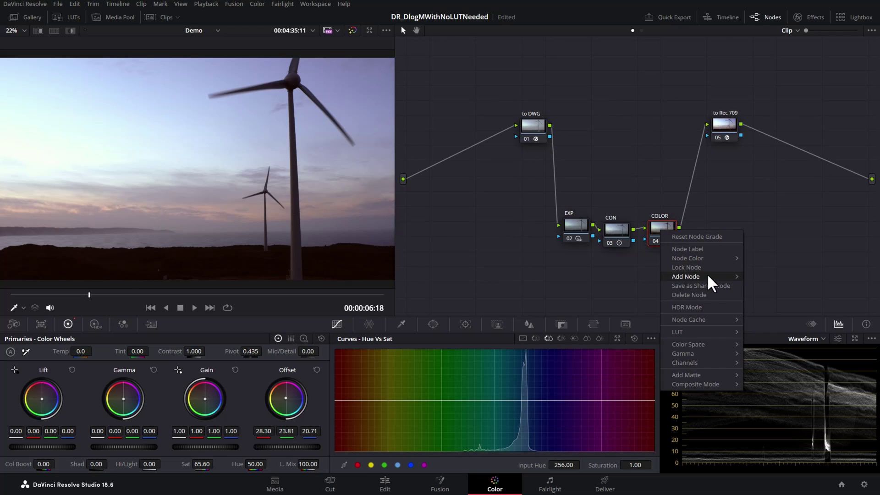
pyautogui.moveTo(701, 276)
pyautogui.click(763, 277)
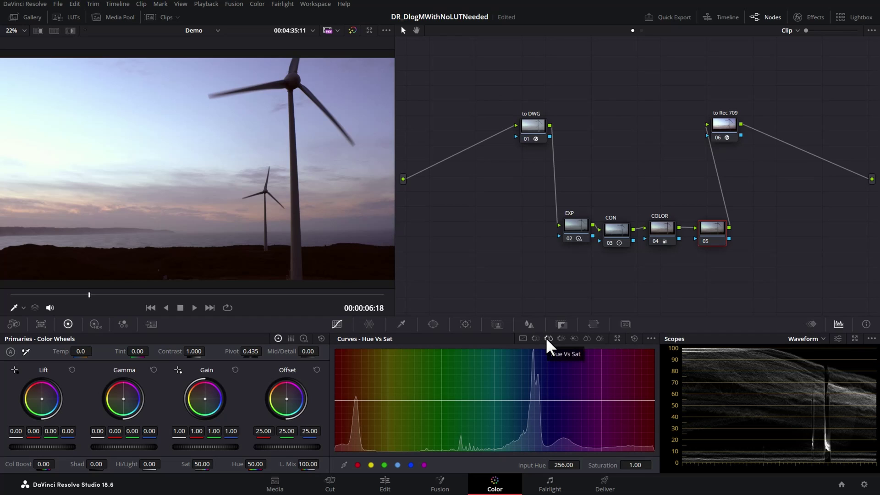
pyautogui.click(357, 466)
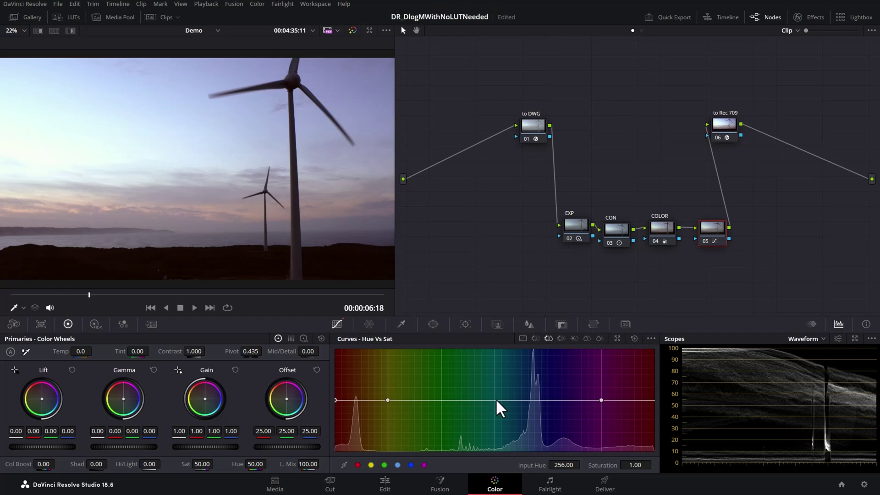
# Lift the red hues on node 05's Hue vs Sat curve to 1.72 and review the shot full screen.
pyautogui.moveTo(335, 401); pyautogui.dragTo(338, 363)
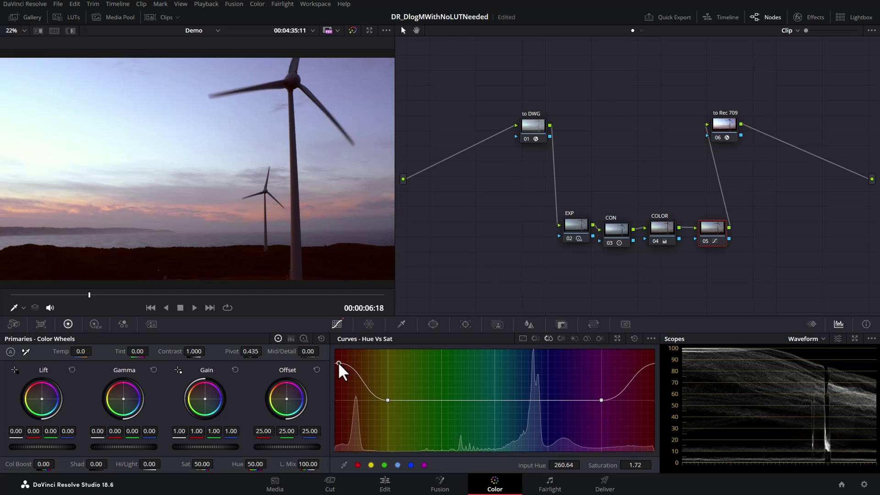
pyautogui.hotkey('ctrl', 'f')
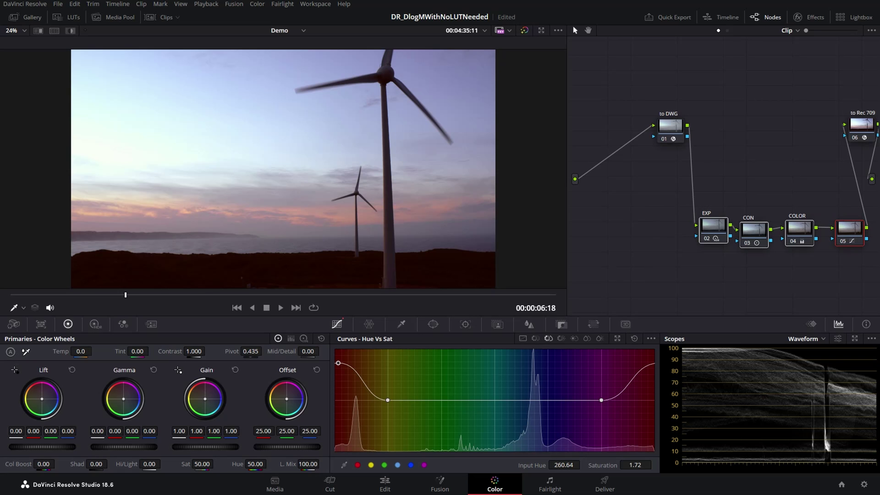
pyautogui.hotkey('alt', 'd')
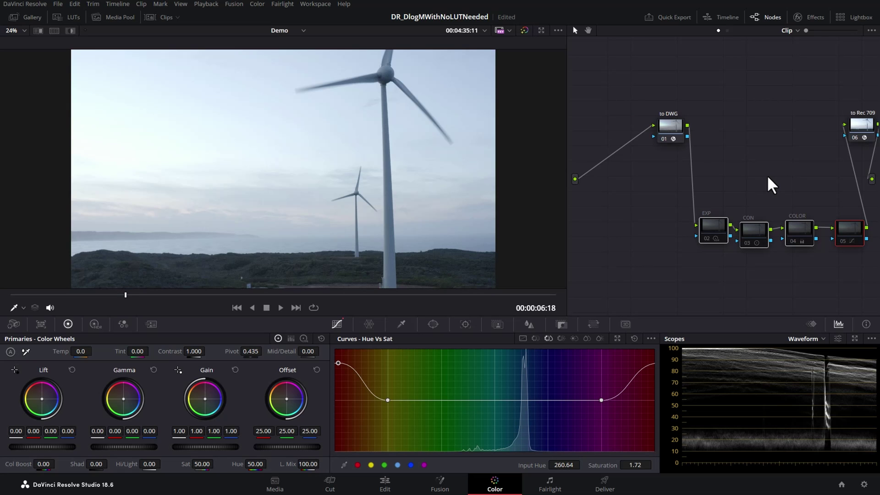
pyautogui.hotkey('alt', 'd')
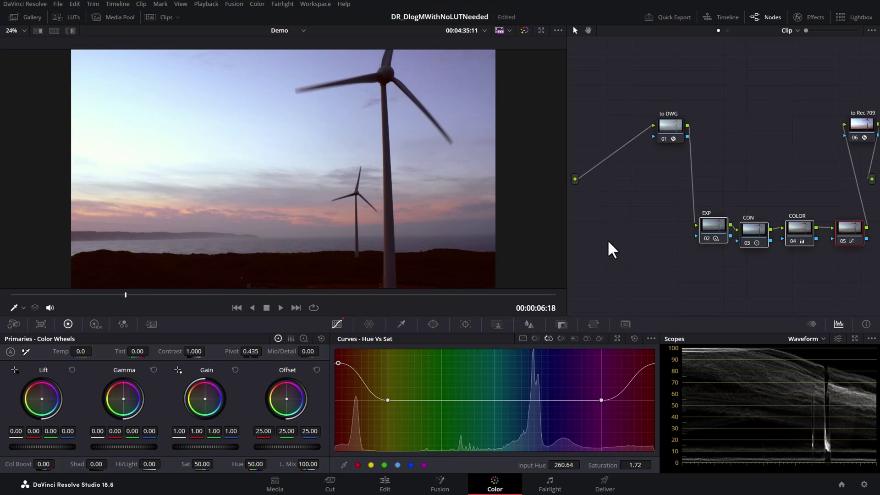